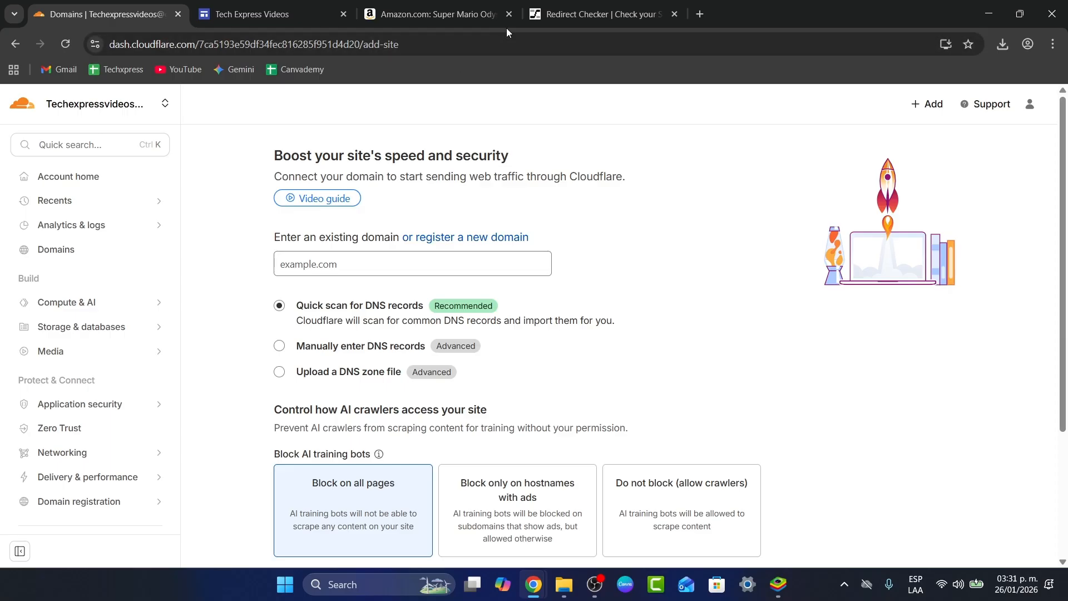
pyautogui.click(704, 14)
pyautogui.write('https://sites.google.com/view/techexpressltd/home')
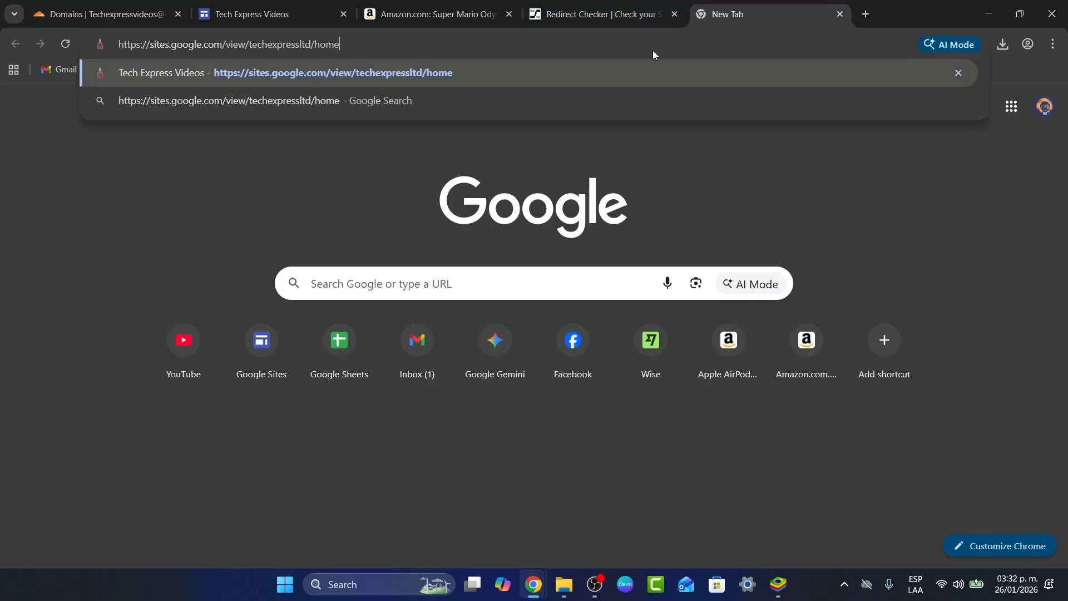
pyautogui.press('Return')
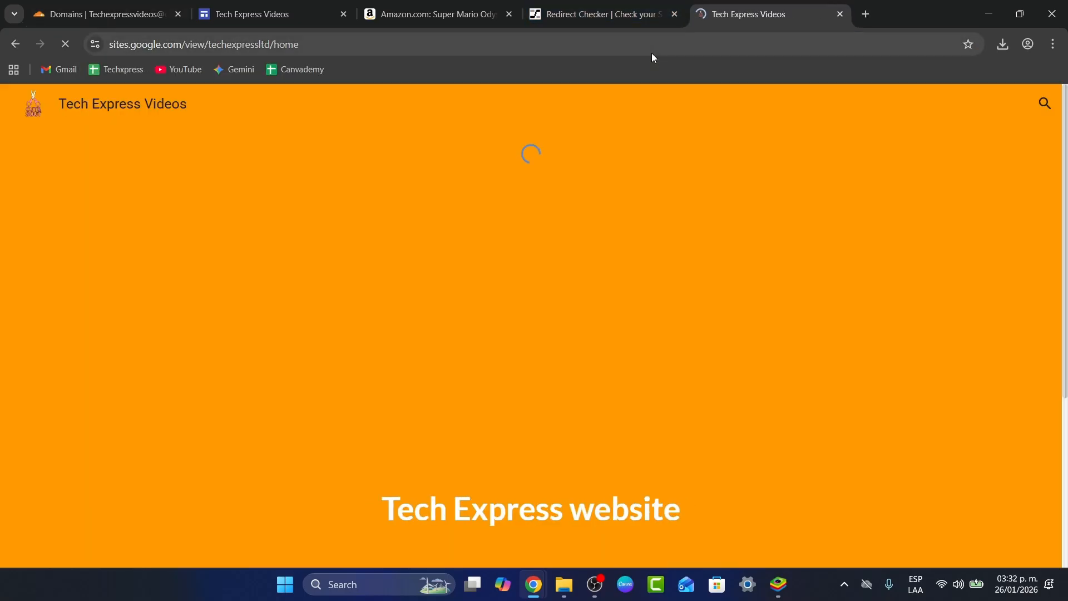
pyautogui.scroll(-4, 559, 262)
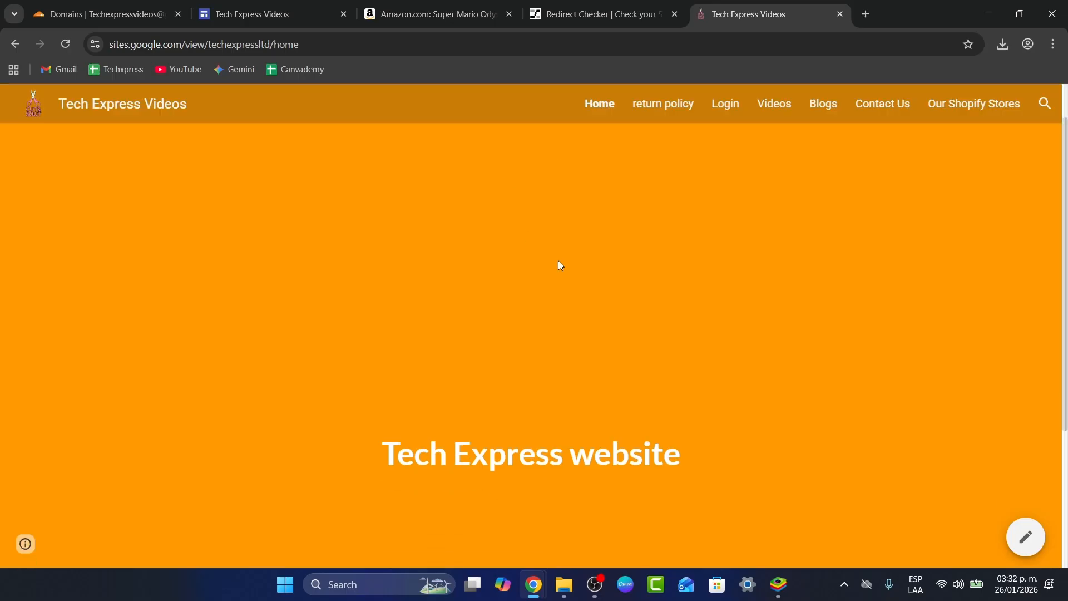
# Step: Return to the Cloudflare dashboard's account home, search for "workers" and open Workers & Pages
pyautogui.click(109, 4)
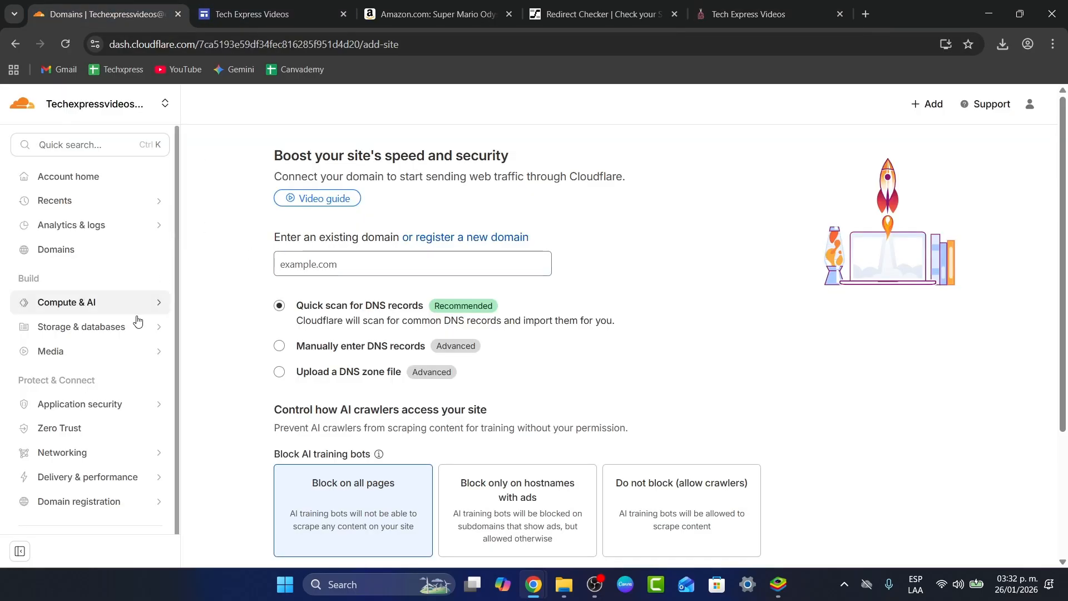
pyautogui.click(64, 184)
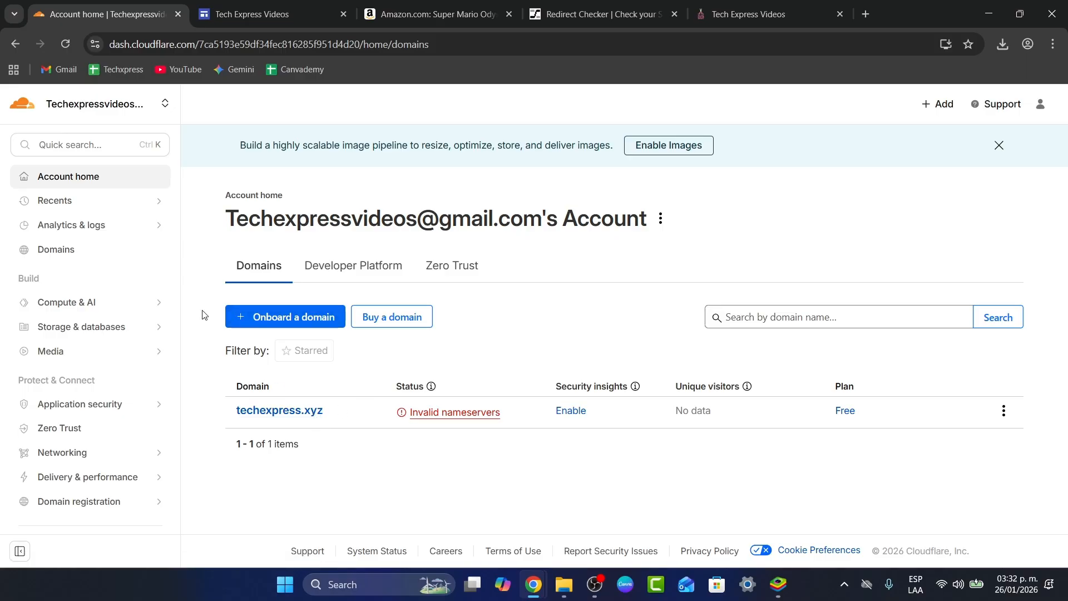
pyautogui.scroll(-1, 131, 339)
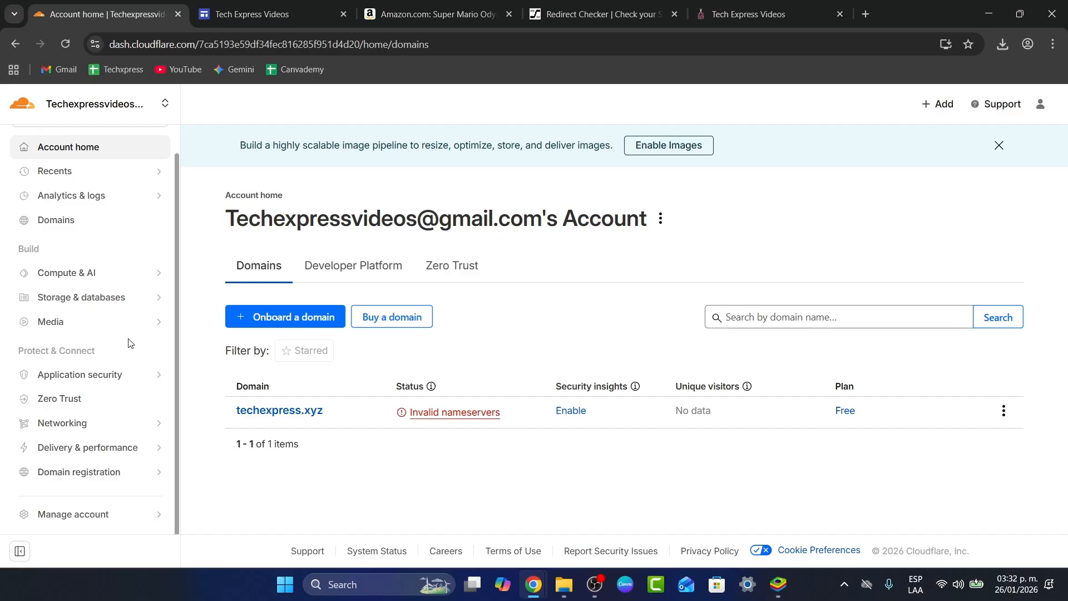
pyautogui.scroll(1, 129, 343)
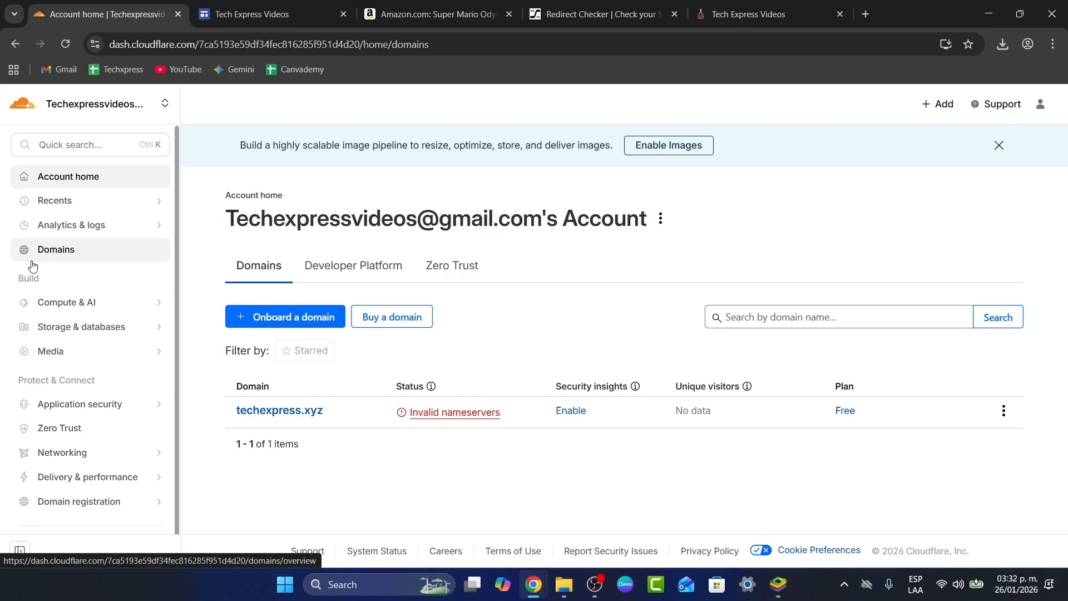
pyautogui.click(84, 146)
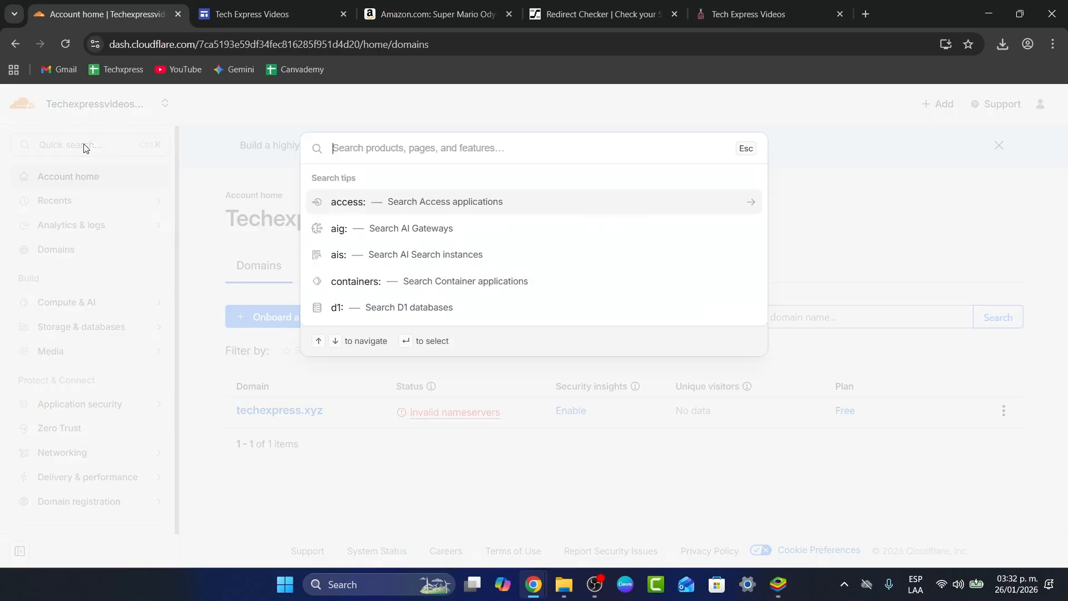
pyautogui.write('workers')
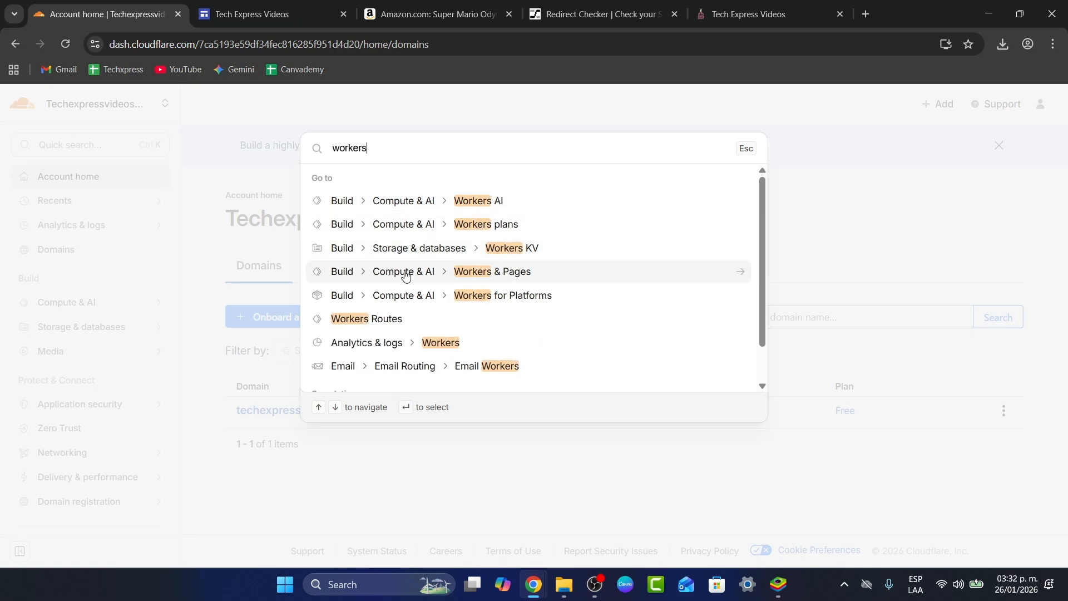
pyautogui.click(461, 276)
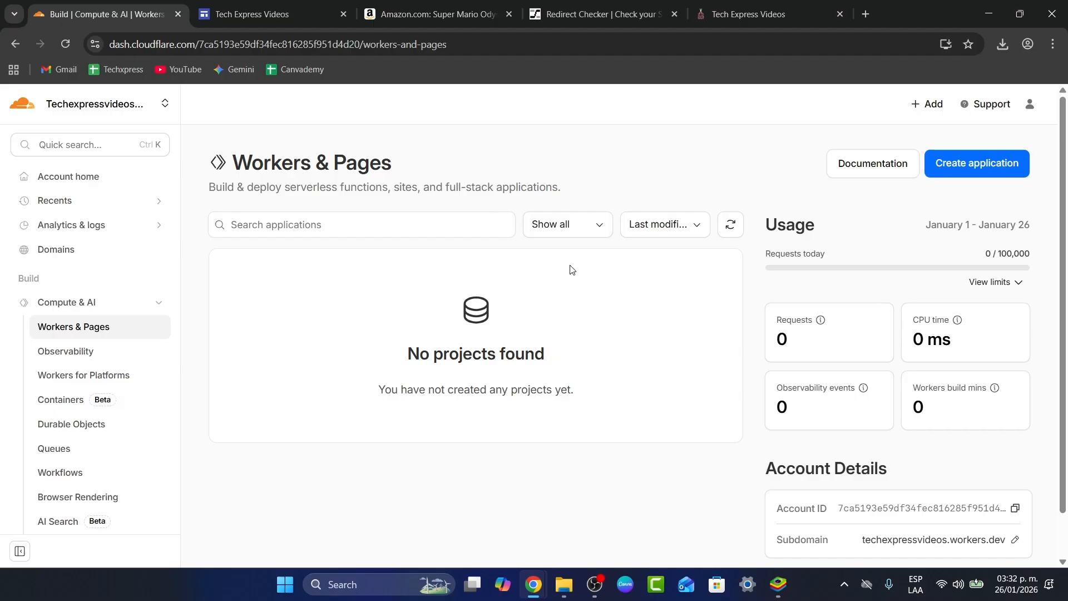
# Step: Start creating a new Worker application and connect GitHub, signing in with the Google account
pyautogui.click(957, 164)
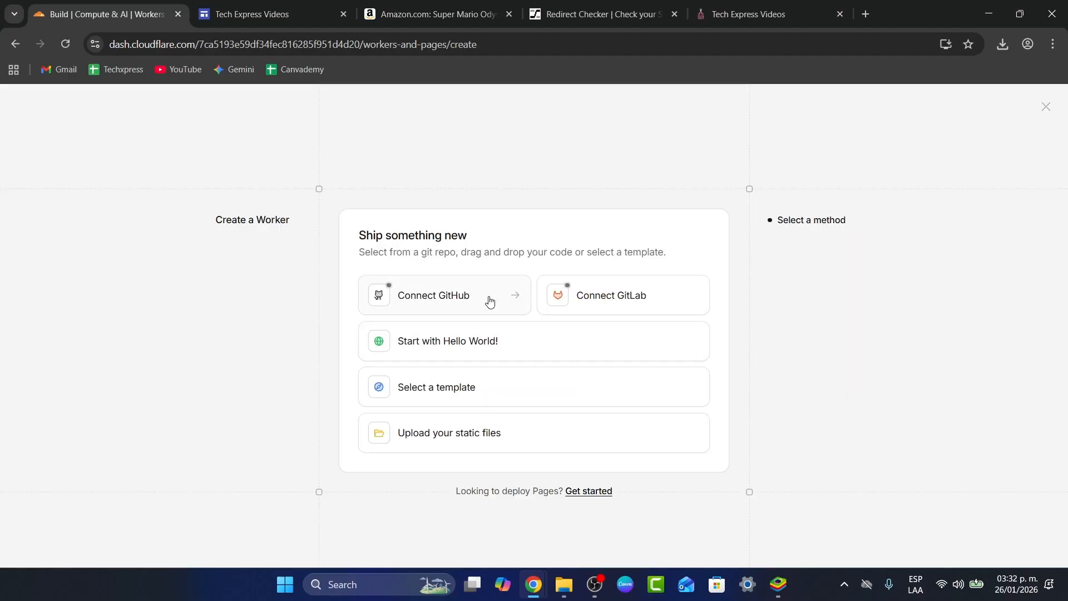
pyautogui.click(490, 302)
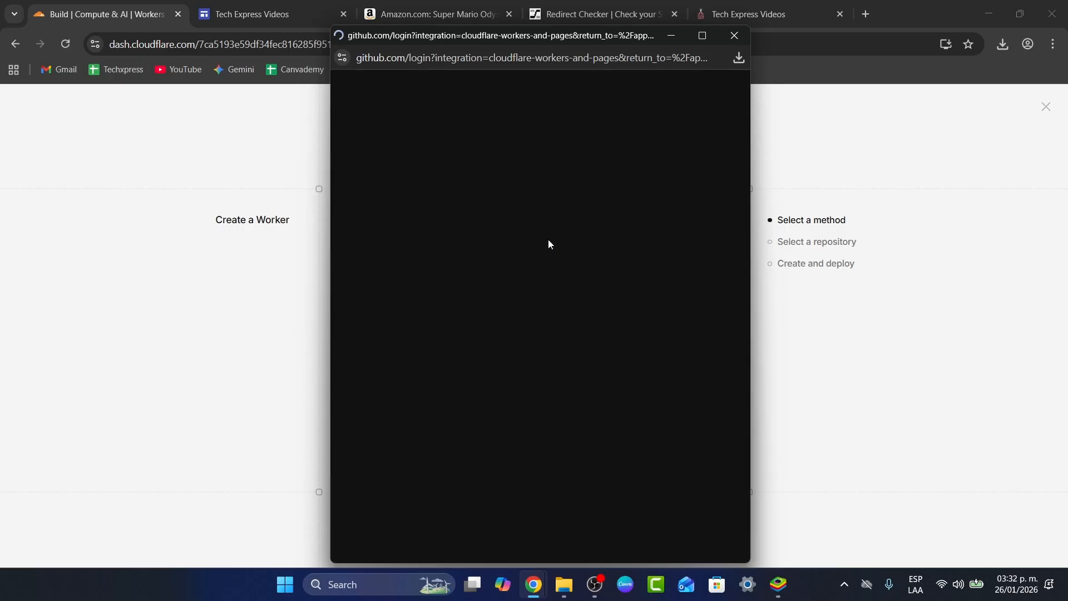
pyautogui.click(539, 435)
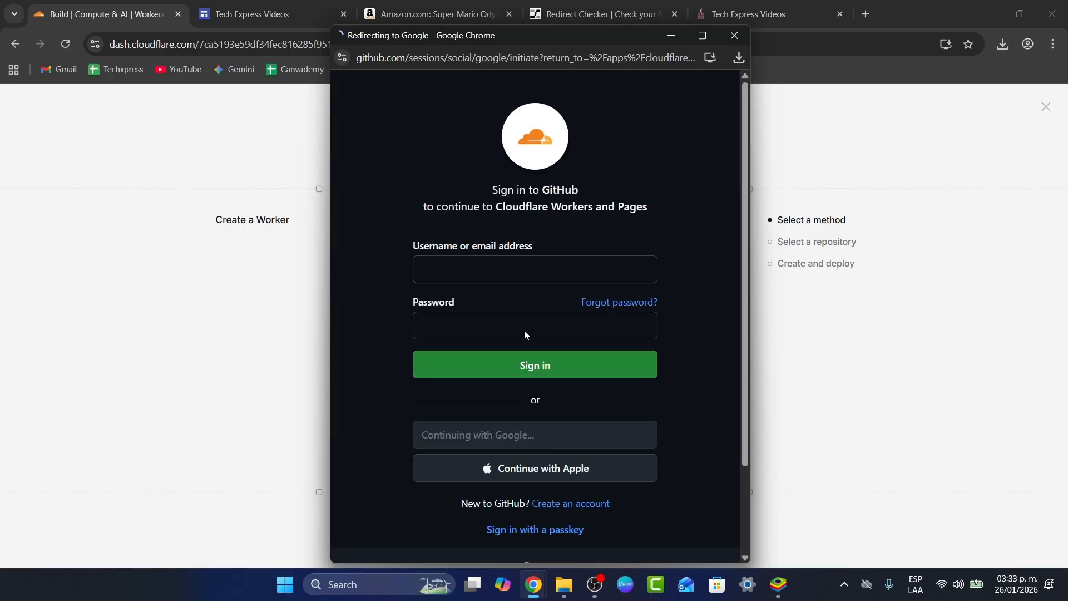
pyautogui.click(527, 298)
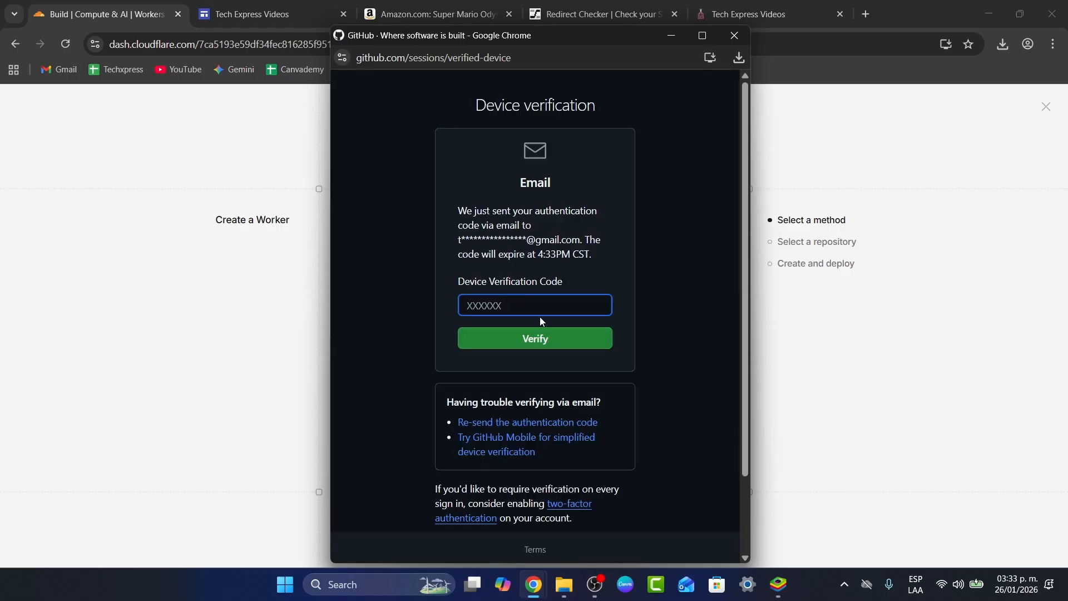
# Step: Open the GitHub device verification e-mail in Gmail in a new tab and copy its verification code
pyautogui.click(866, 13)
pyautogui.click(866, 13)
pyautogui.click(61, 69)
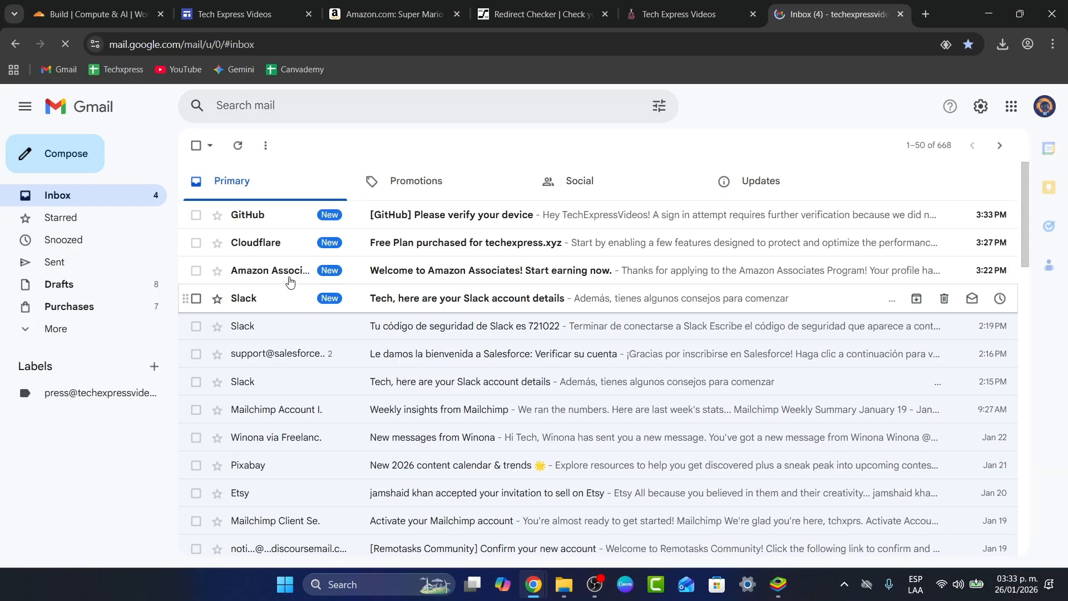
pyautogui.click(279, 217)
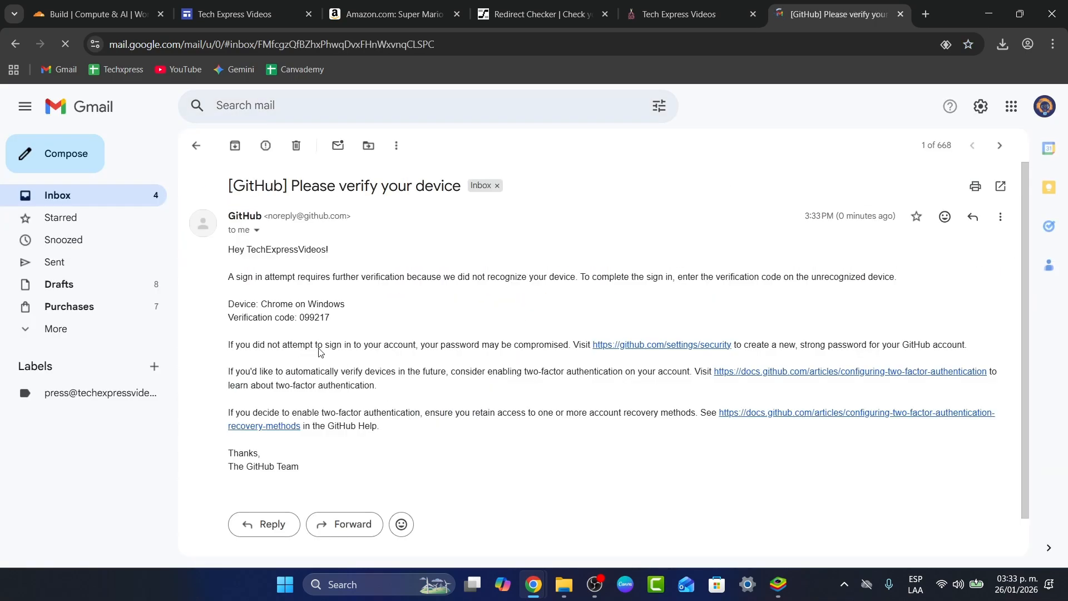
pyautogui.doubleClick(320, 322)
pyautogui.hotkey('ctrl', 'c')
# Step: Go back to the GitHub sign-in window and submit the device verification code
pyautogui.click(694, 7)
pyautogui.click(526, 8)
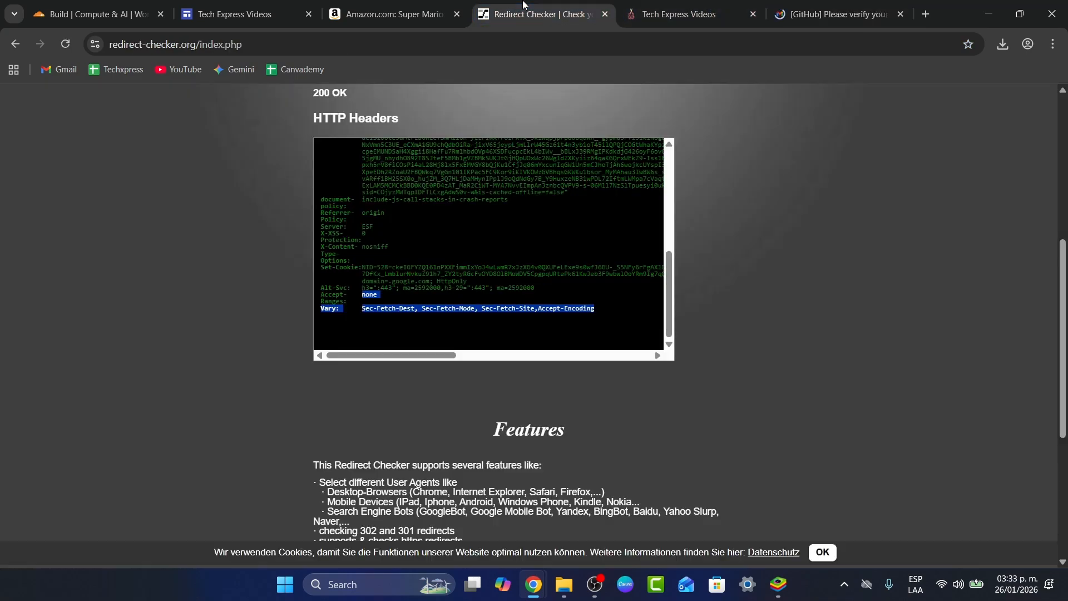
pyautogui.moveTo(531, 587)
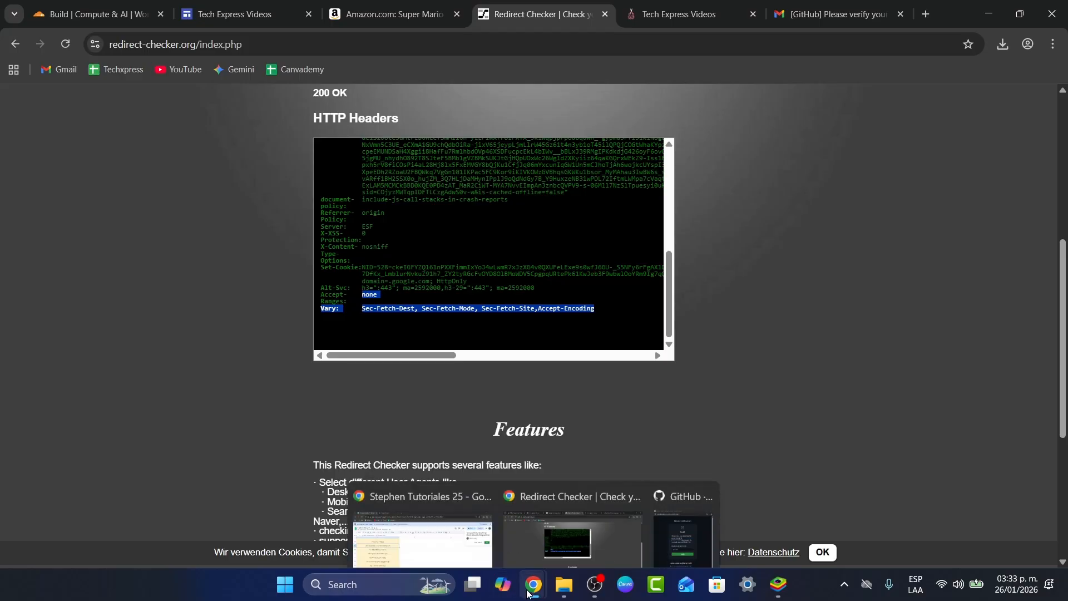
pyautogui.click(652, 523)
pyautogui.hotkey('ctrl', 'v')
pyautogui.click(545, 337)
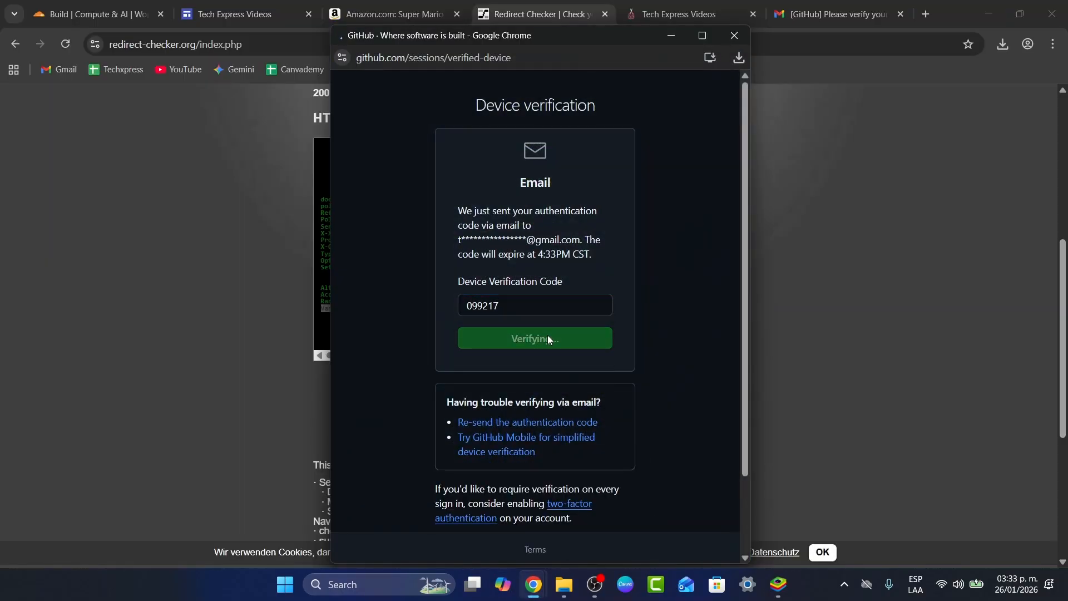
# Step: Install and authorize Cloudflare Workers and Pages on GitHub for all repositories, and return to the Cloudflare Worker setup
pyautogui.scroll(-5, 579, 342)
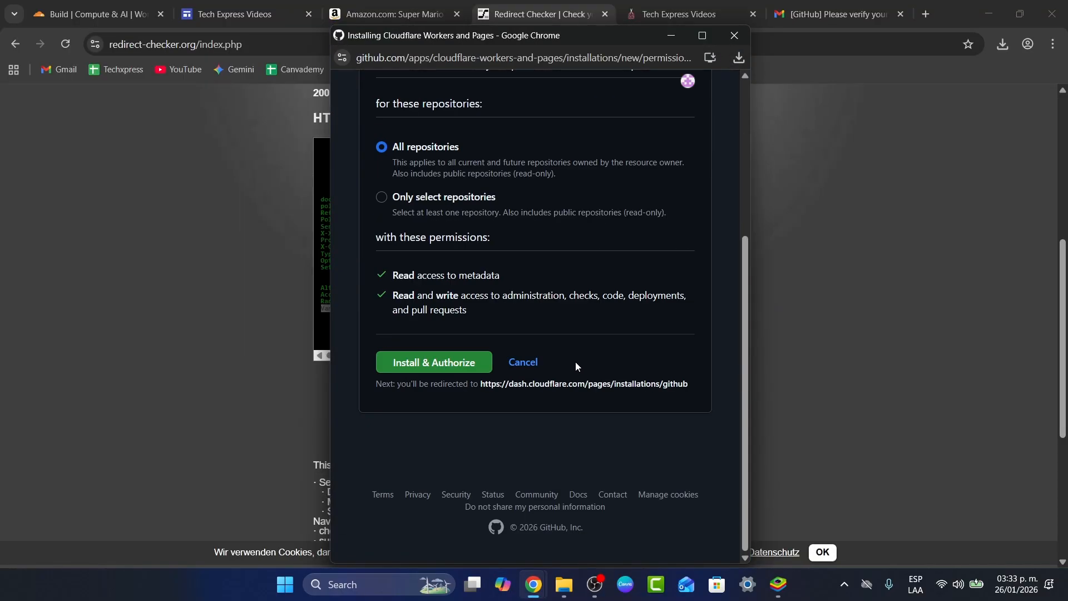
pyautogui.click(472, 361)
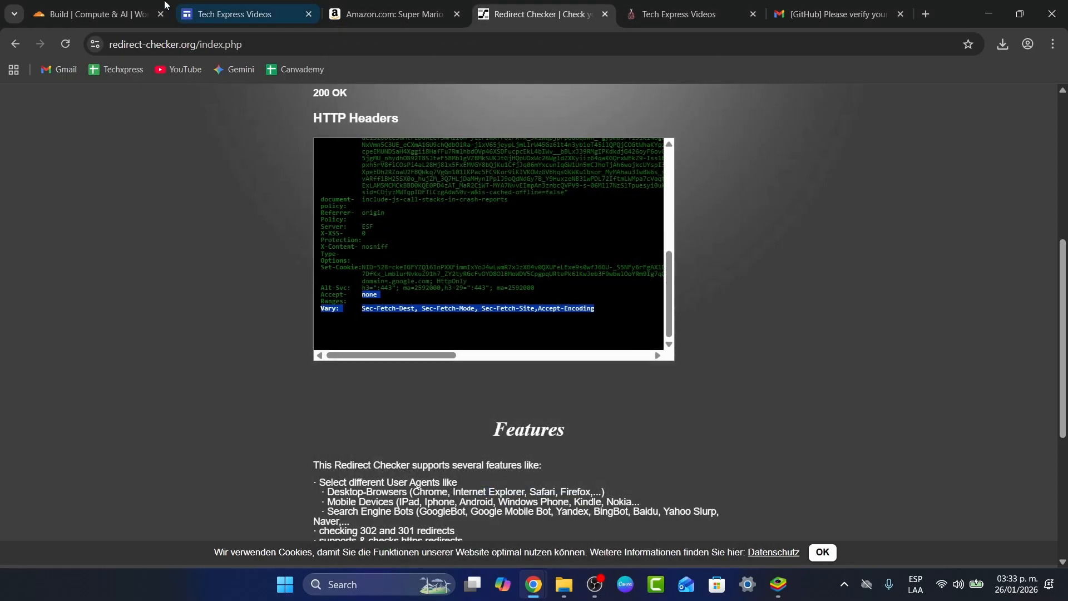
pyautogui.click(133, 7)
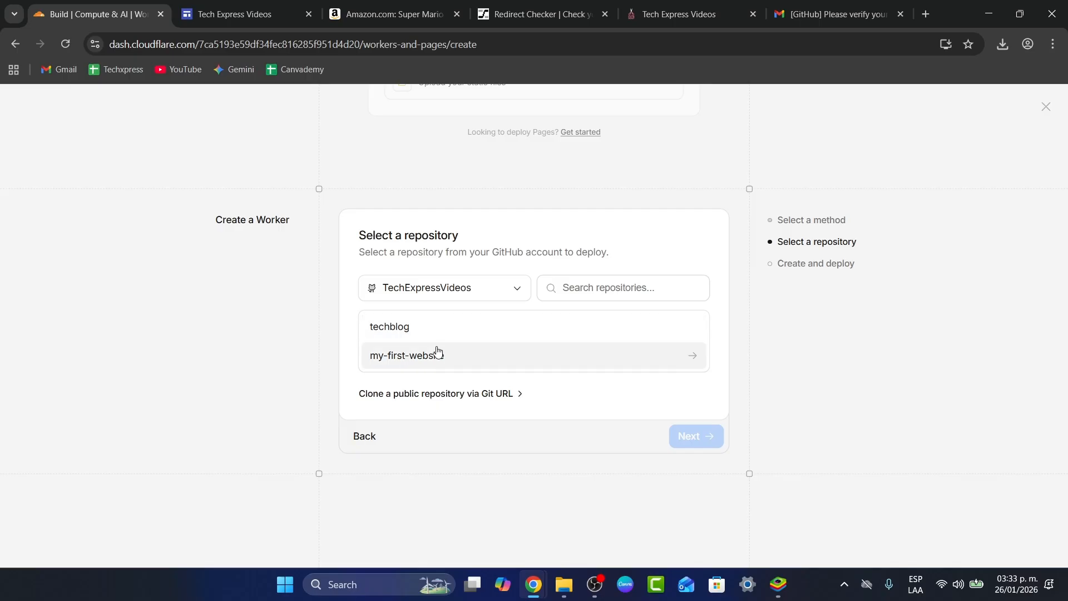
# Step: Choose the my-first-website repository and deploy it as a Worker project with the default settings
pyautogui.click(437, 353)
pyautogui.click(689, 438)
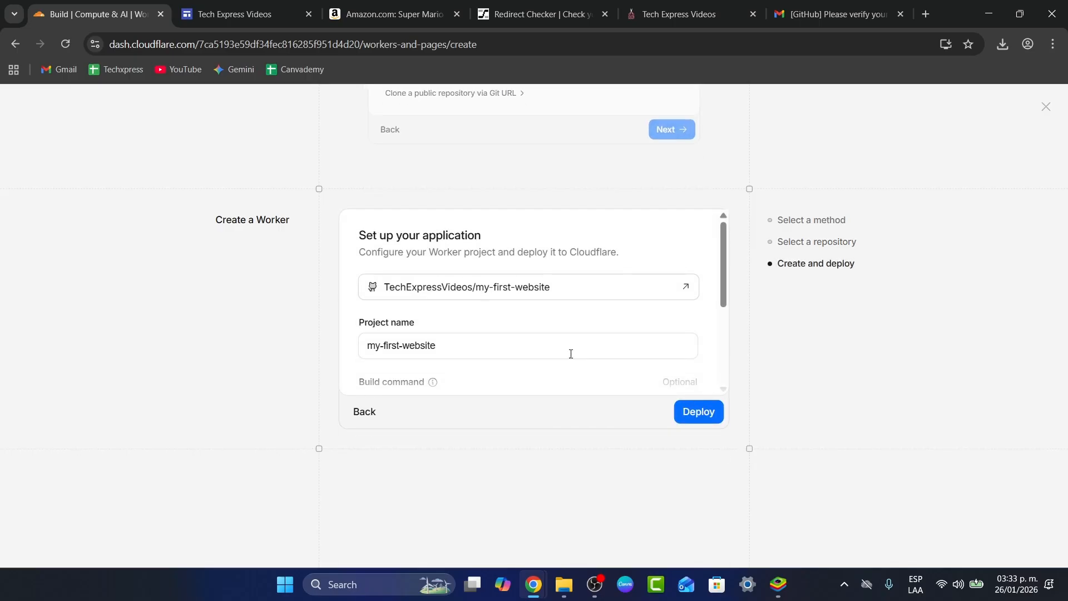
pyautogui.click(702, 412)
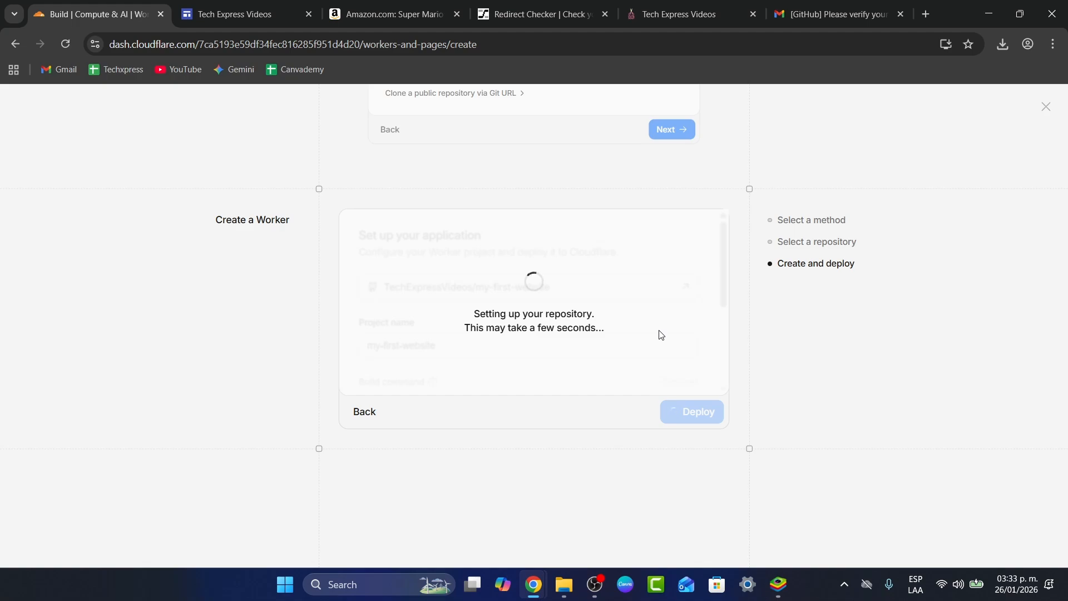
# Step: Close the Amazon and Redirect Checker tabs and continue from the build page to the my-first-website project
pyautogui.click(458, 14)
pyautogui.click(459, 16)
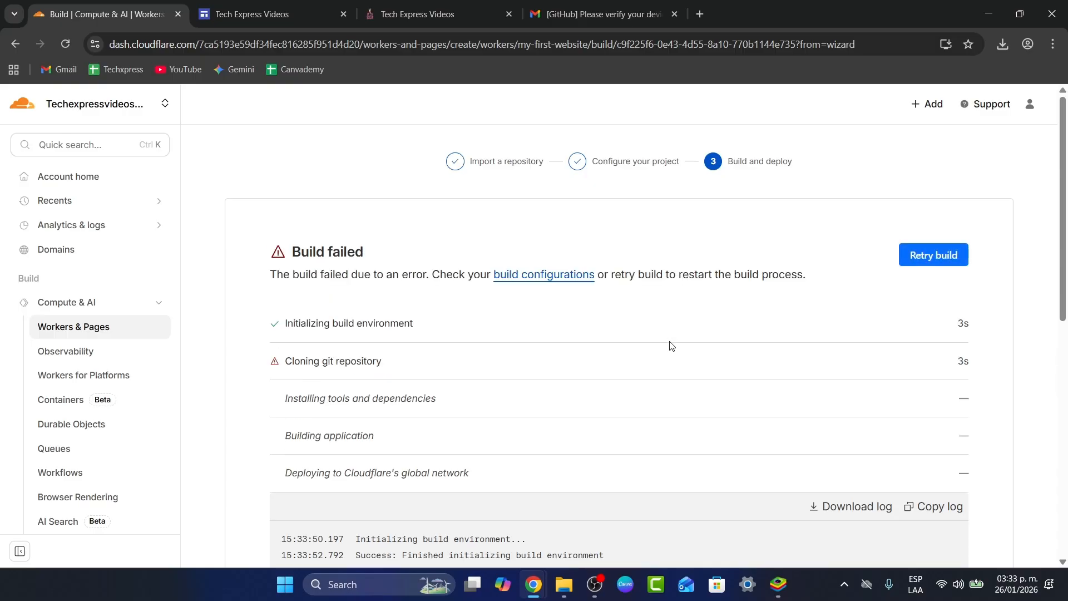
pyautogui.scroll(-10, 671, 346)
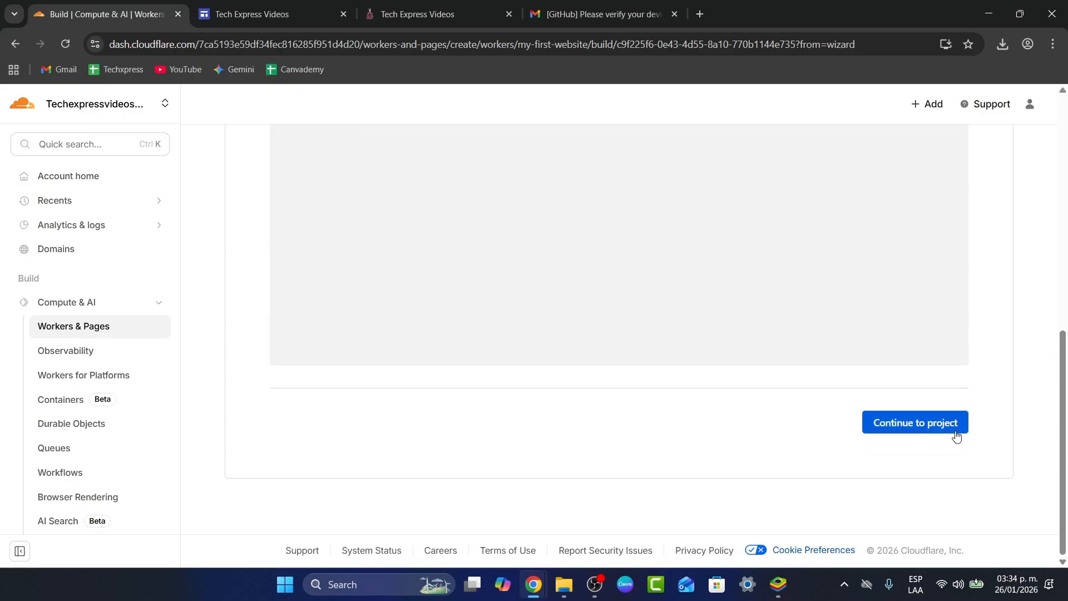
pyautogui.click(946, 427)
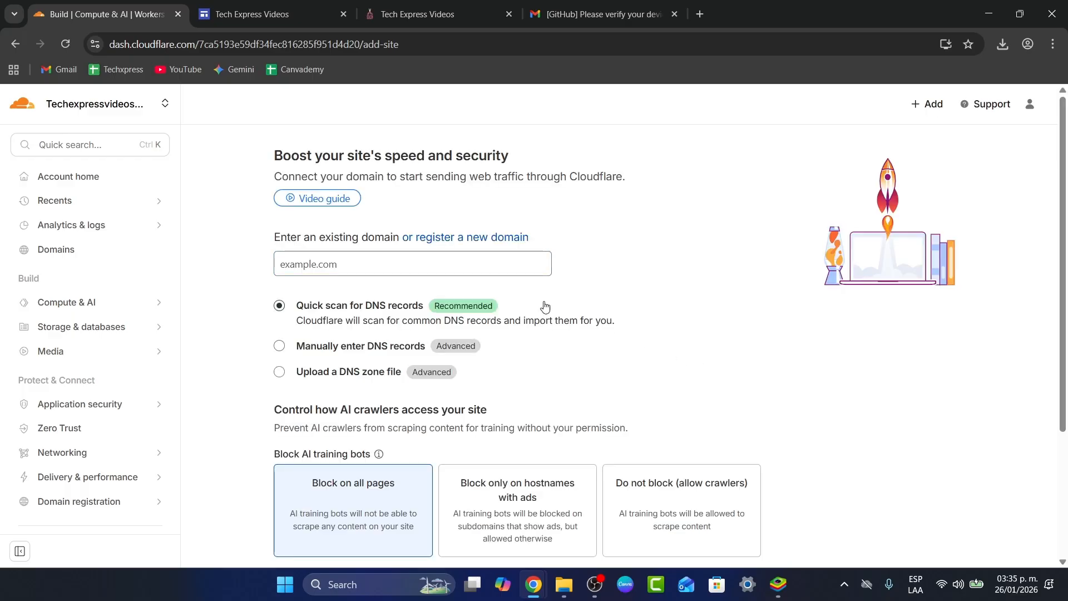
# Step: Add the existing domain techexpress.ltd with DNS records entered manually and continue to the plan selection
pyautogui.click(362, 266)
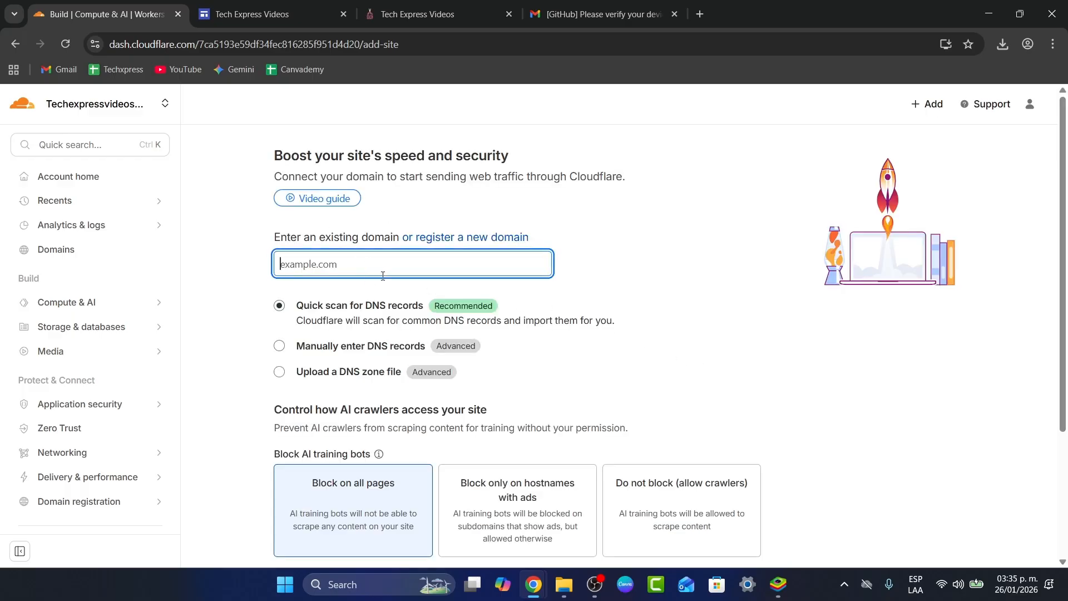
pyautogui.hotkey('ctrl', 'v')
pyautogui.moveTo(353, 261); pyautogui.dragTo(261, 252)
pyautogui.write('techexpre')
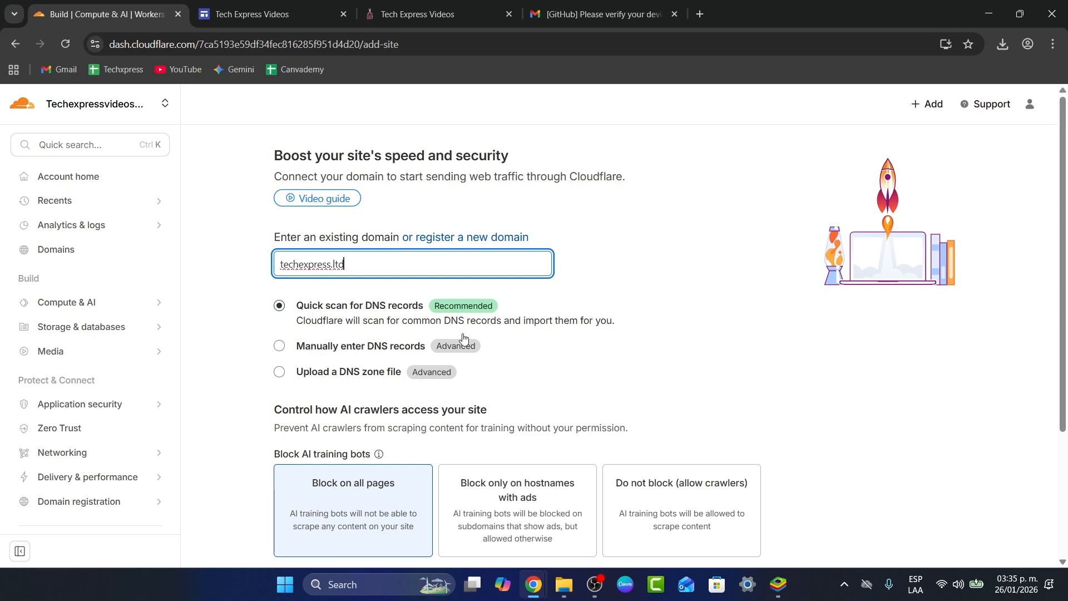
pyautogui.scroll(-1, 261, 256)
pyautogui.click(363, 280)
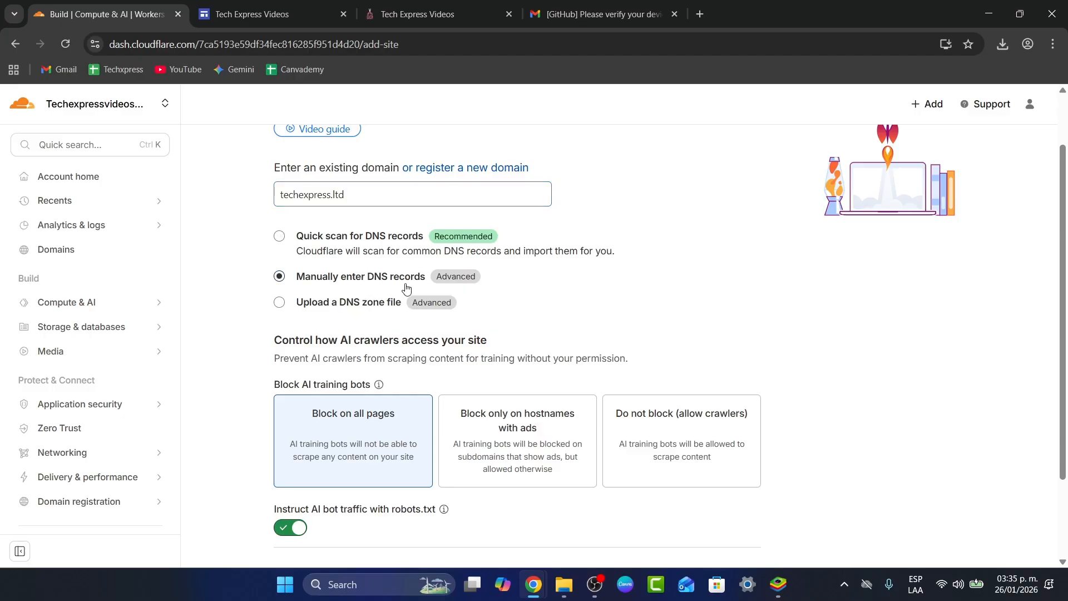
pyautogui.scroll(-1, 520, 348)
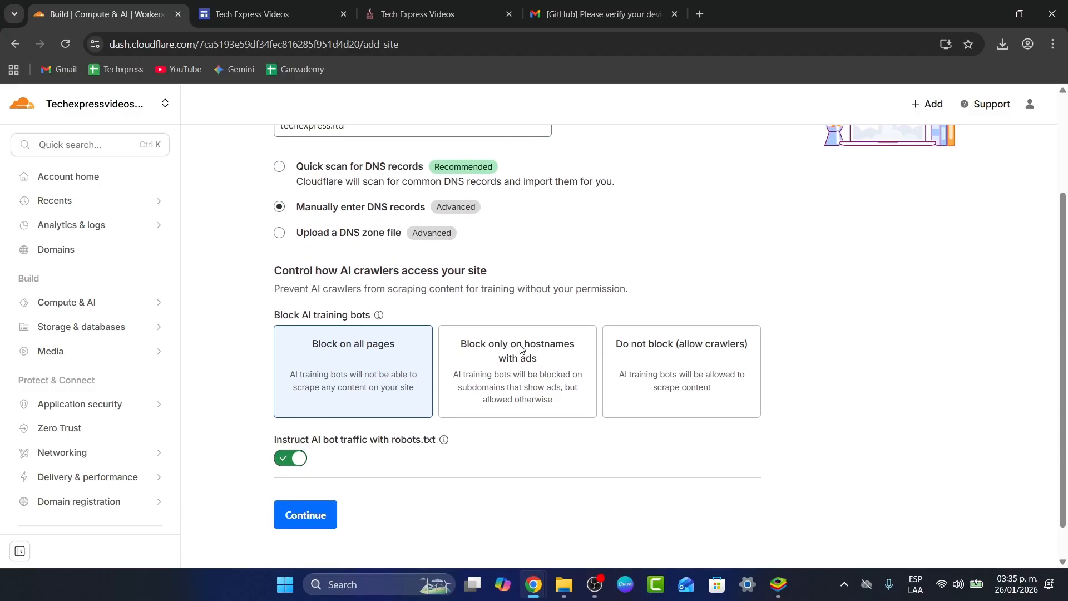
pyautogui.click(323, 510)
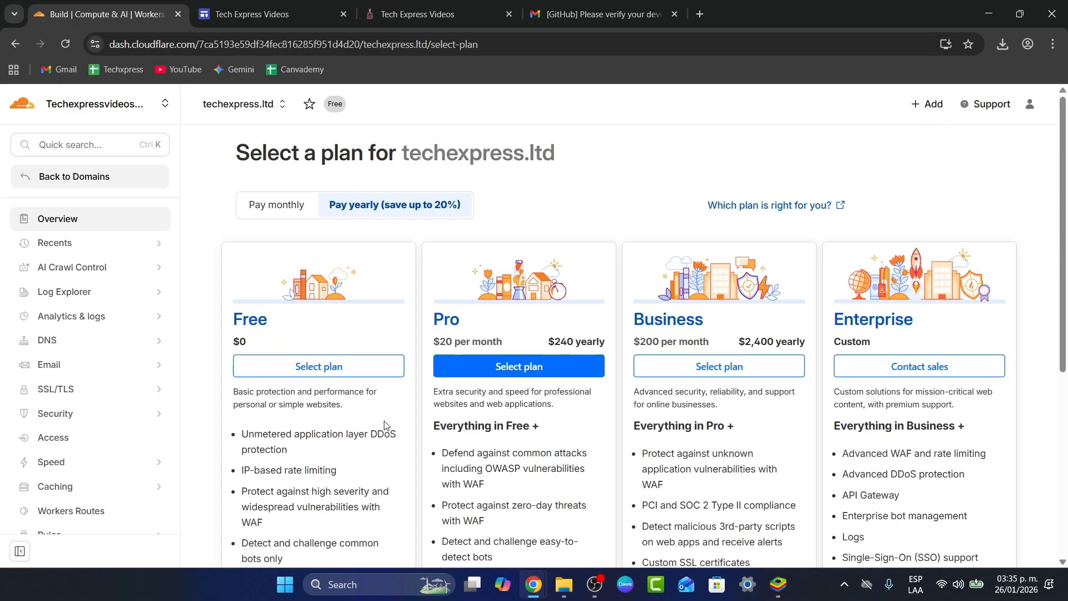
# Step: Select the Free plan for techexpress.ltd and go to the DNS records search on the manual entry page
pyautogui.click(350, 368)
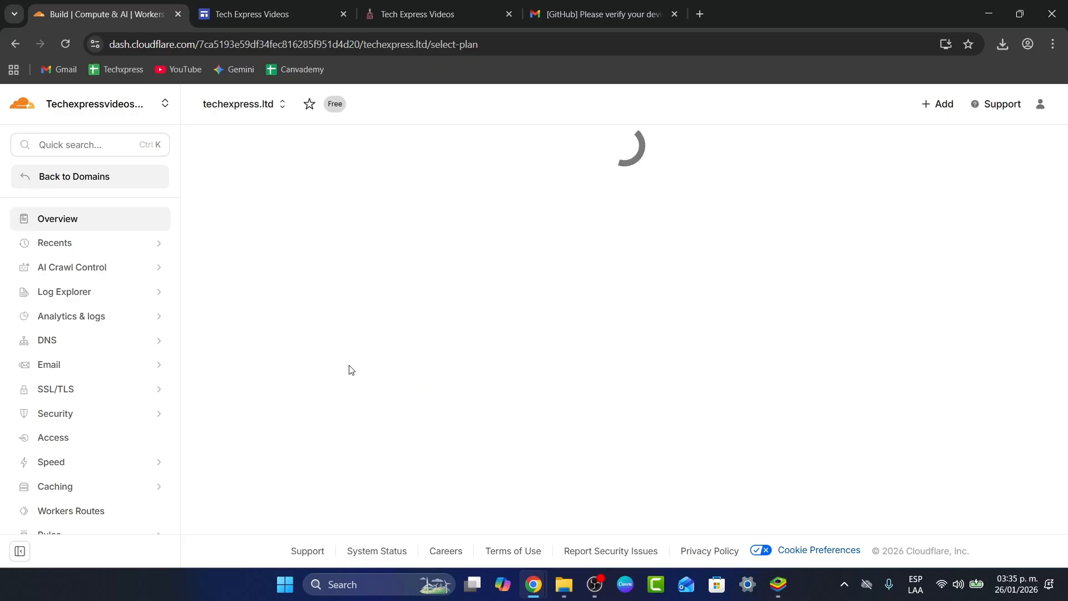
pyautogui.scroll(-1, 492, 415)
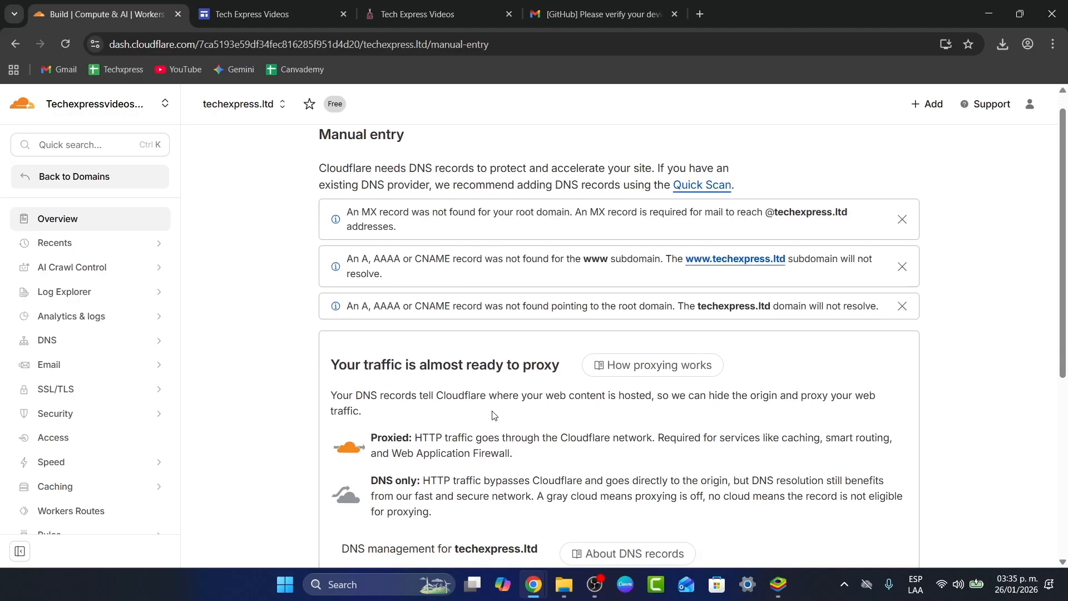
pyautogui.scroll(-5, 492, 415)
pyautogui.click(484, 383)
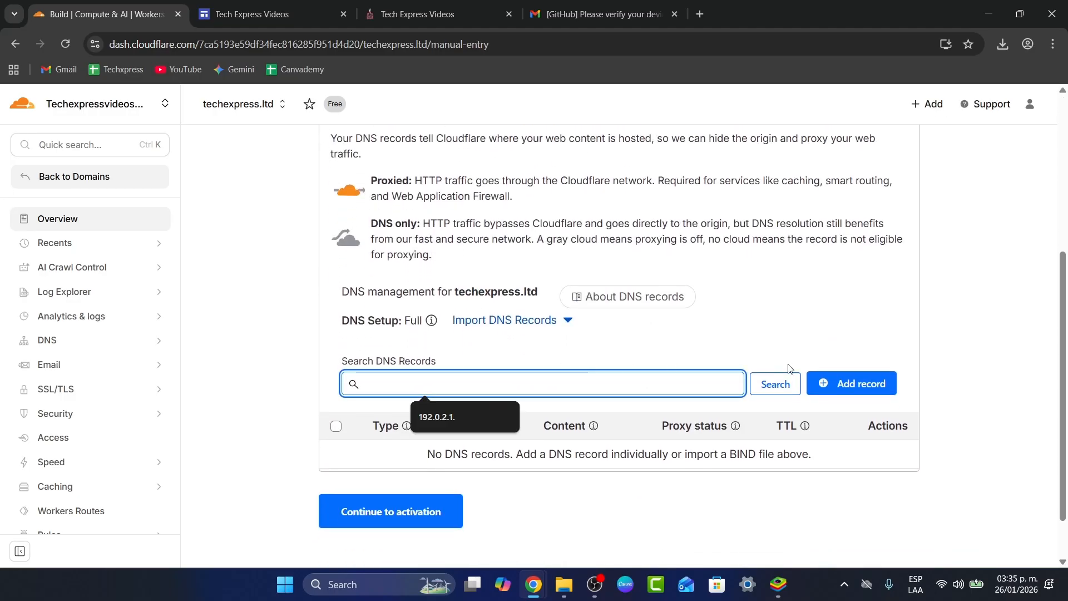
# Step: Try to add a proxied A record for the root (@) with your-project.pages,dev as its IPv4 address
pyautogui.click(851, 383)
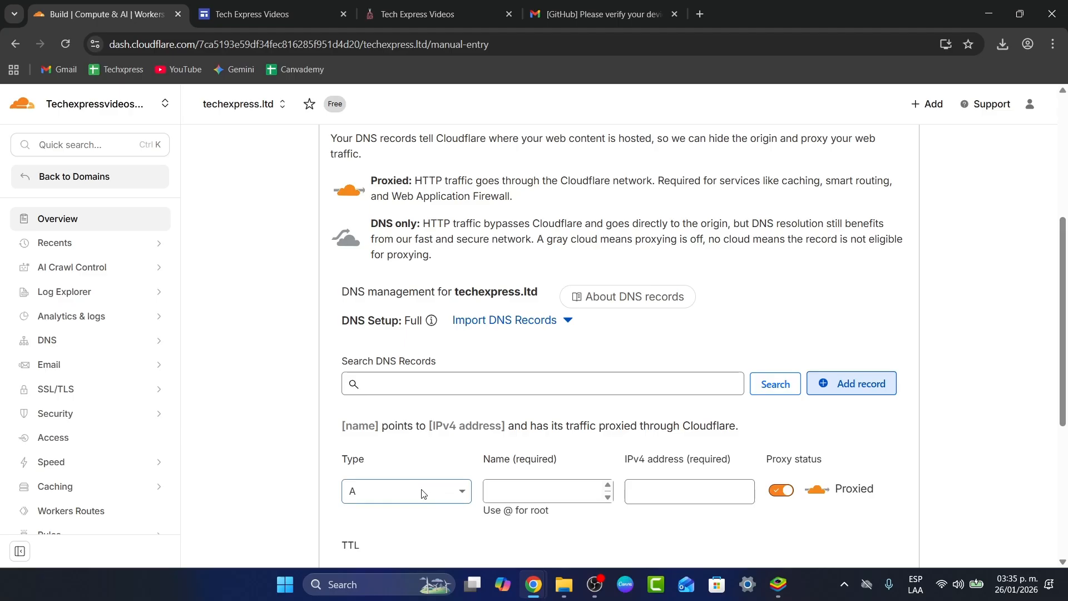
pyautogui.click(565, 495)
pyautogui.write('@')
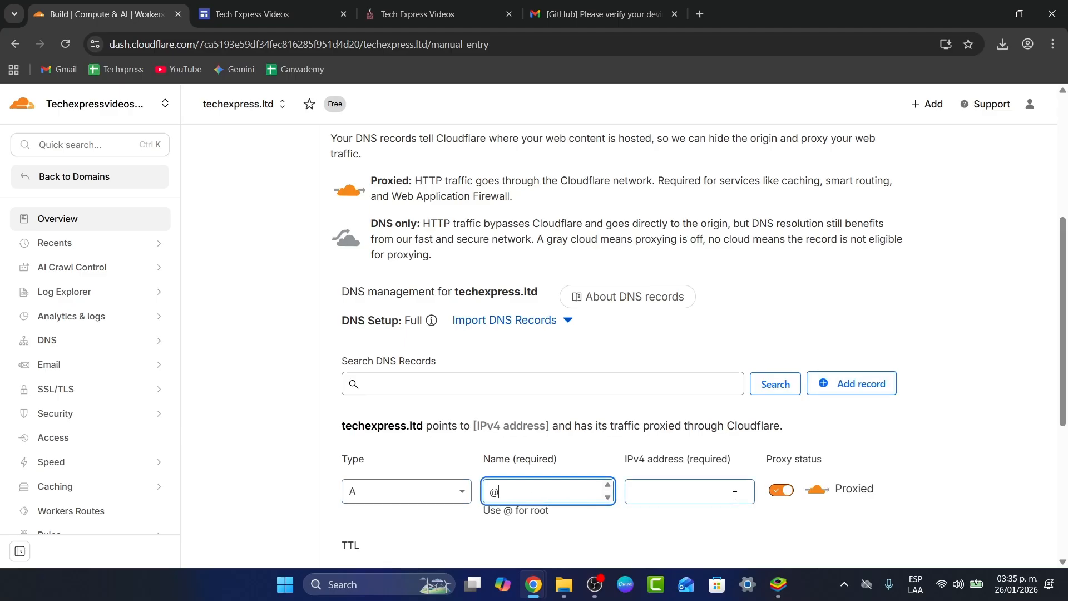
pyautogui.click(715, 496)
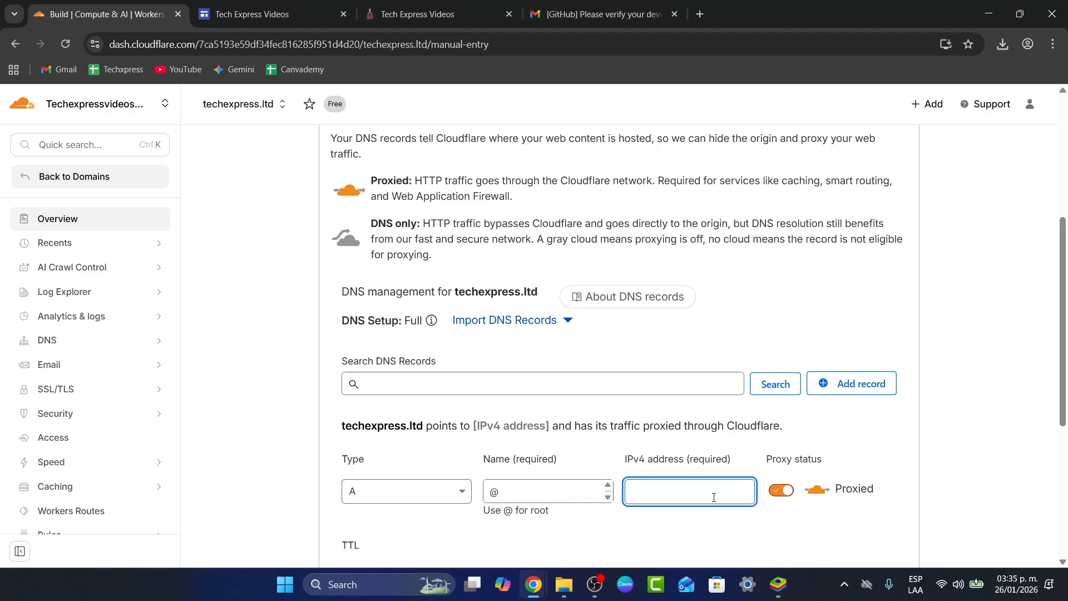
pyautogui.write('your-project')
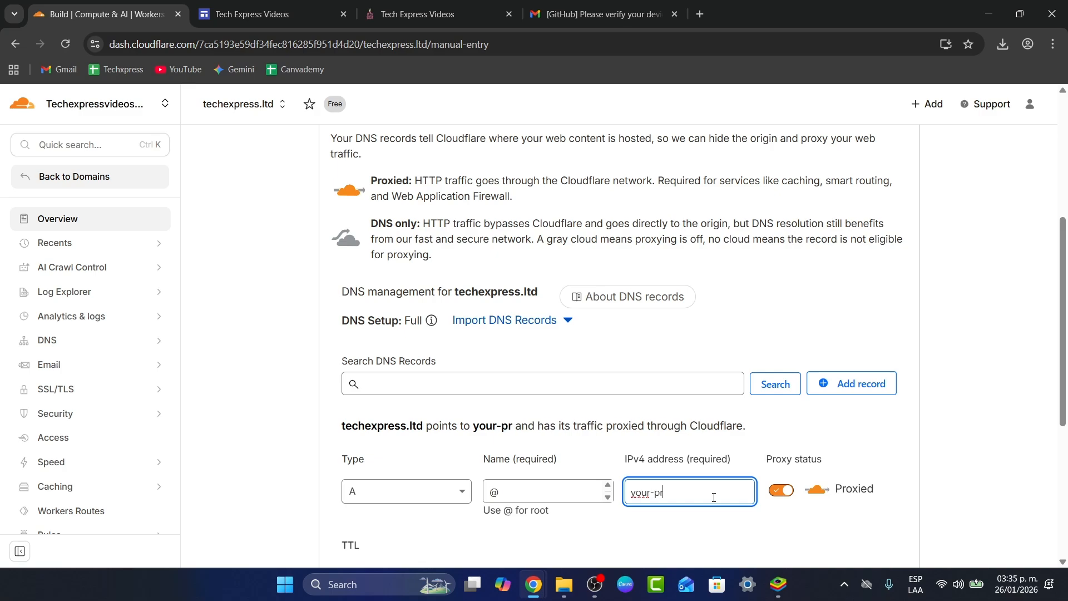
pyautogui.write('ages')
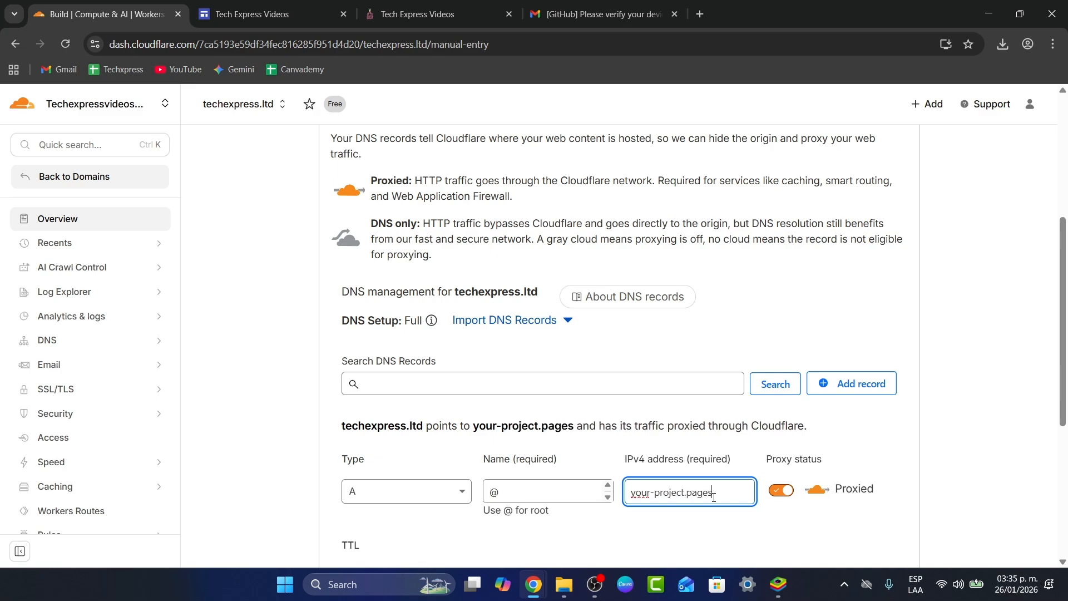
pyautogui.write(',dev')
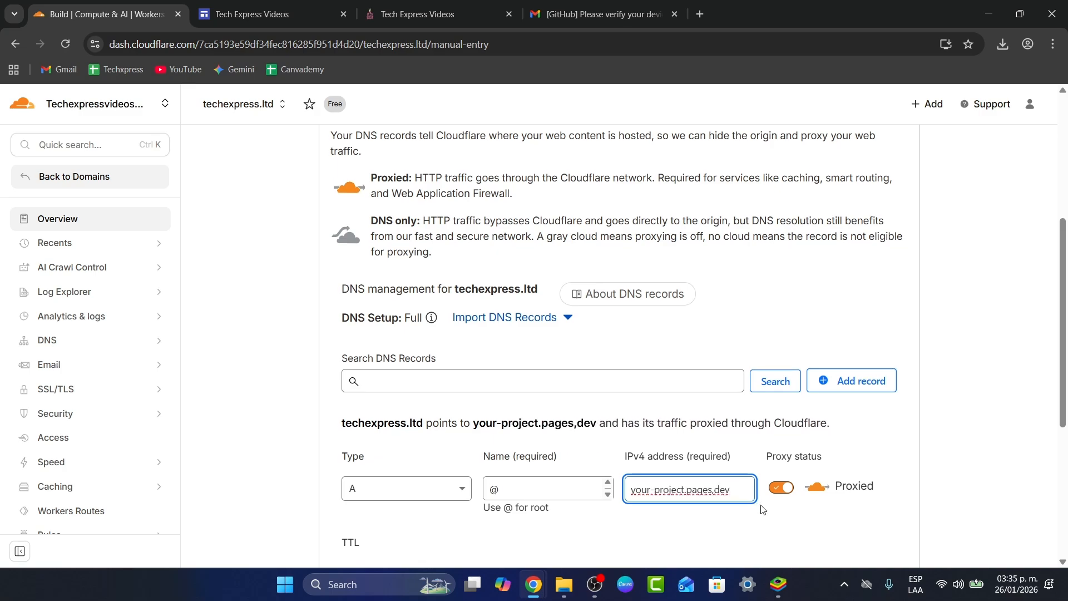
pyautogui.scroll(-2, 876, 485)
pyautogui.click(876, 485)
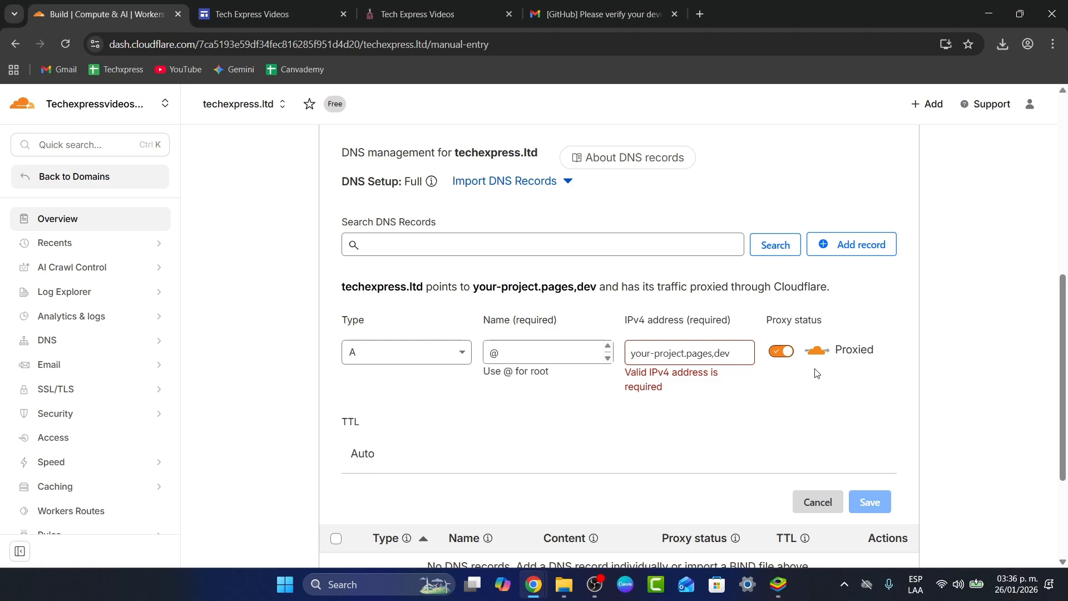
# Step: Try to continue to activation without saved DNS records, and dismiss the confirmation for adding records later
pyautogui.scroll(-3, 845, 269)
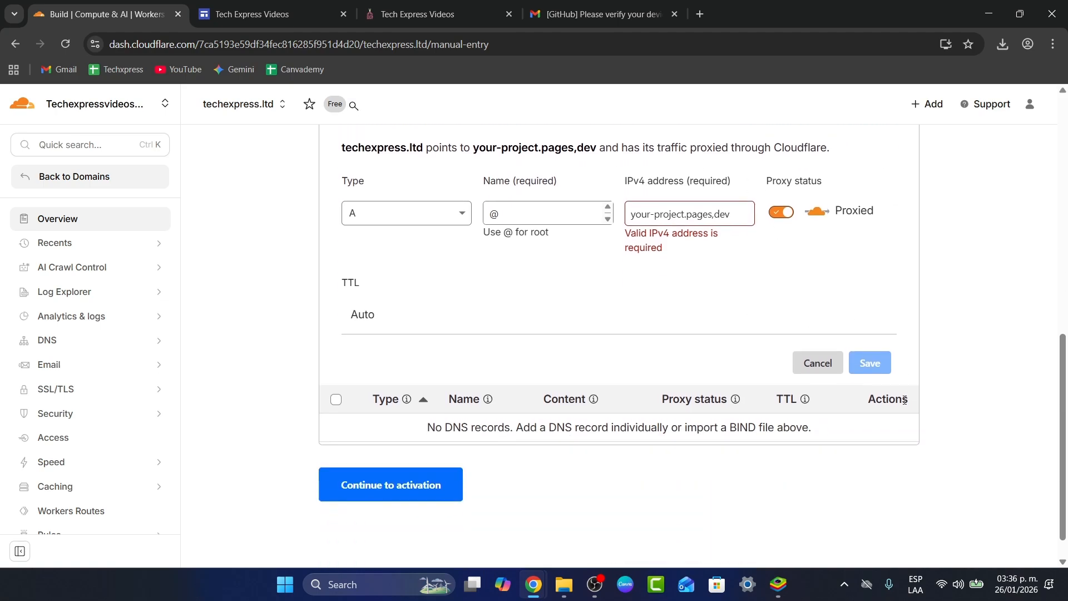
pyautogui.click(415, 467)
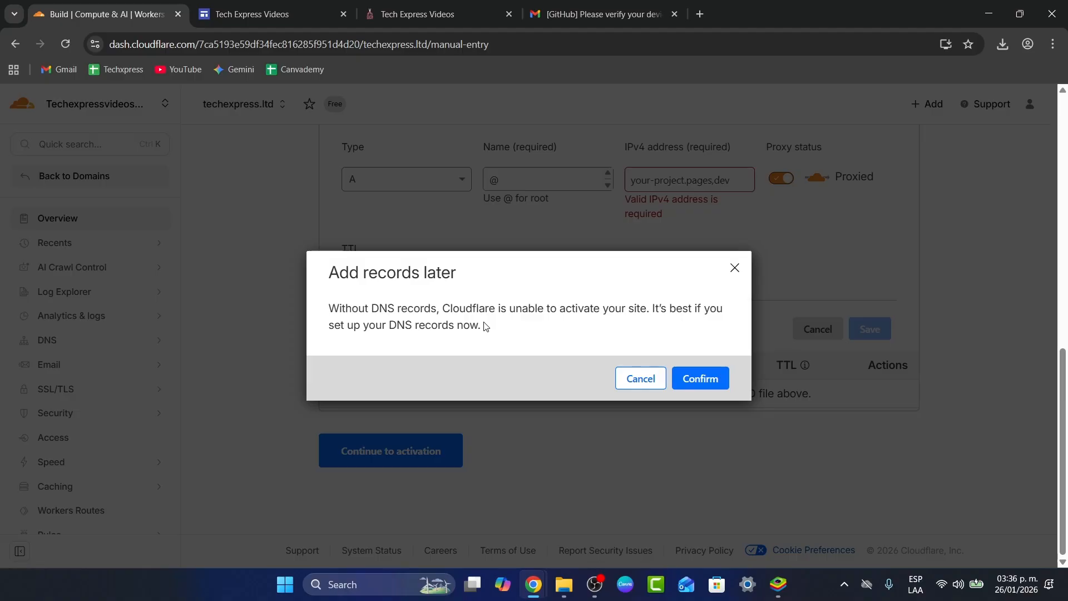
pyautogui.click(733, 270)
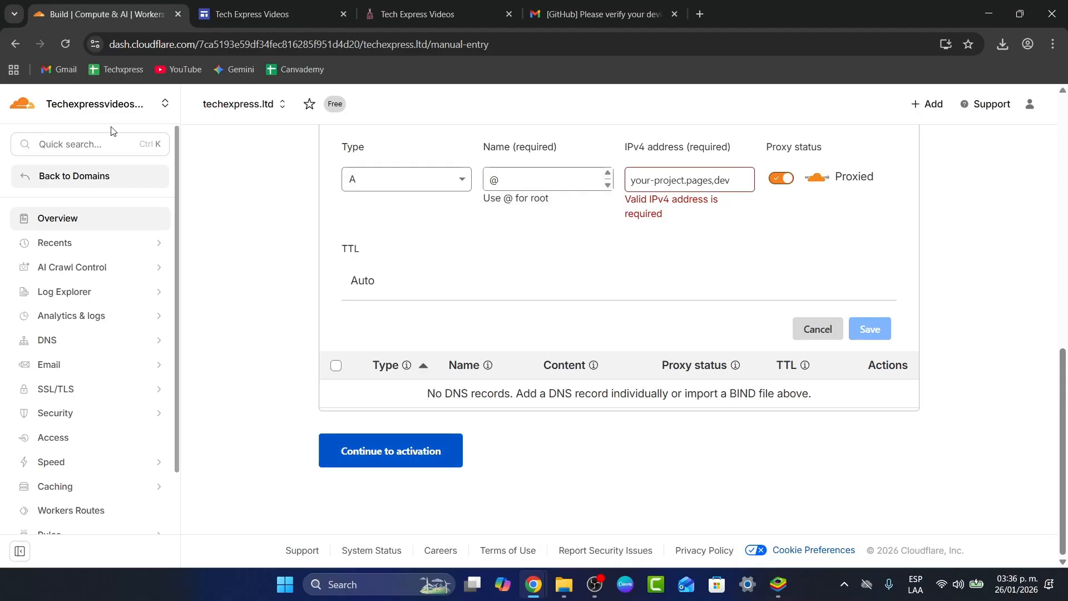
# Step: Return to the domain list, open the techexpress.ltd overview and expand the recently visited items
pyautogui.click(79, 179)
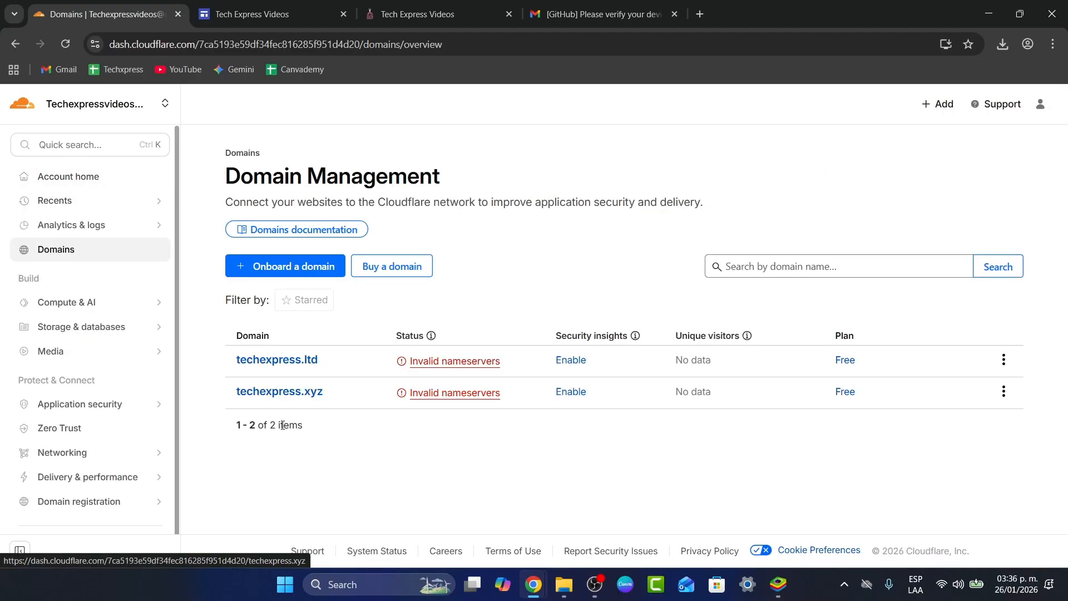
pyautogui.click(287, 362)
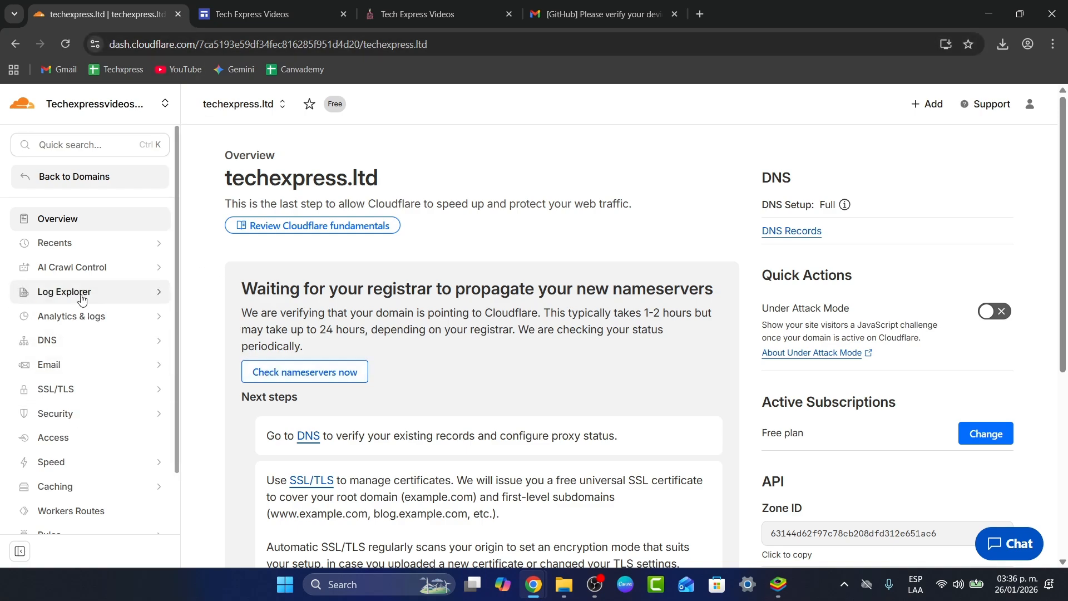
pyautogui.click(67, 241)
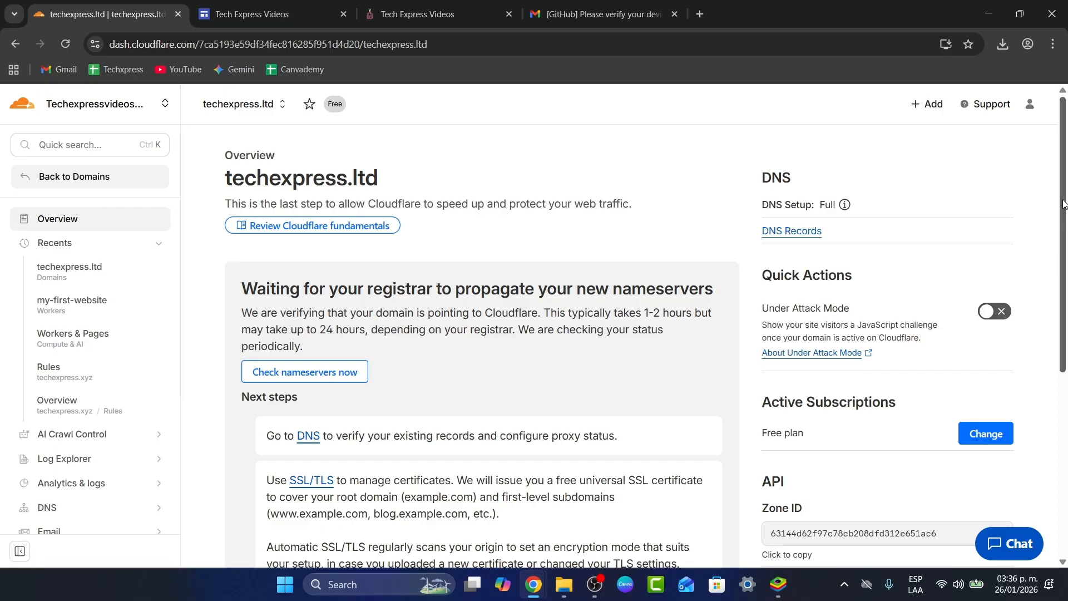
# Step: Open the Cloudflare community support site and return to the techexpress.ltd overview
pyautogui.click(996, 102)
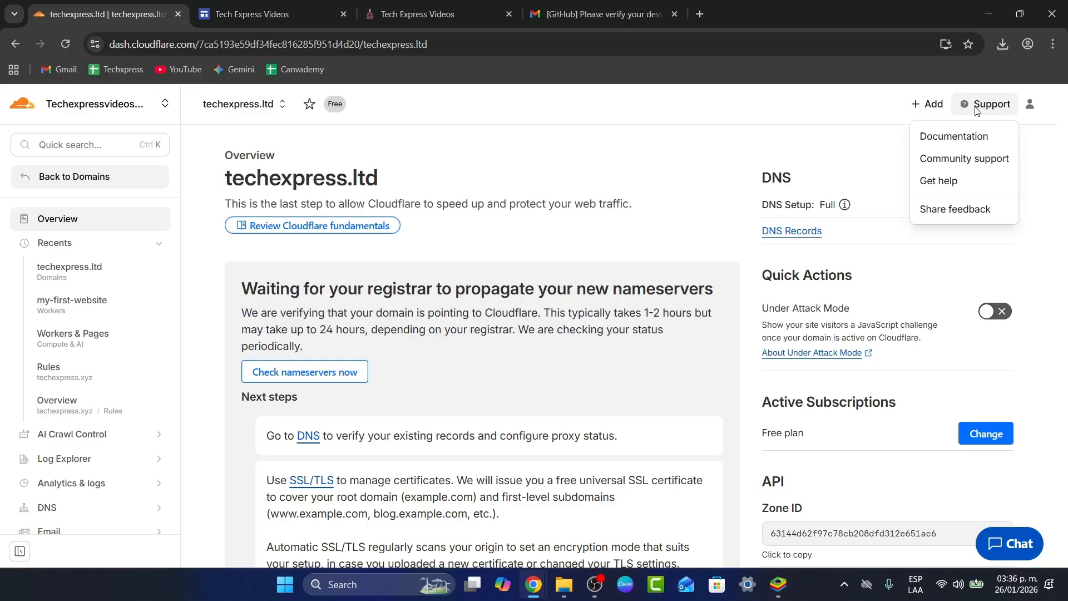
pyautogui.click(992, 163)
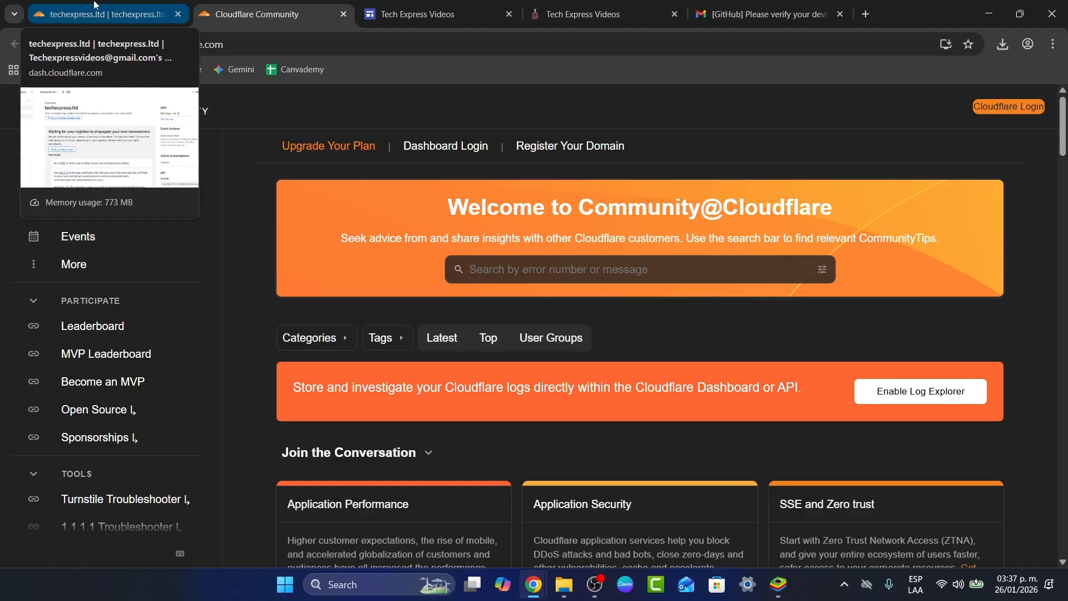
pyautogui.click(95, 5)
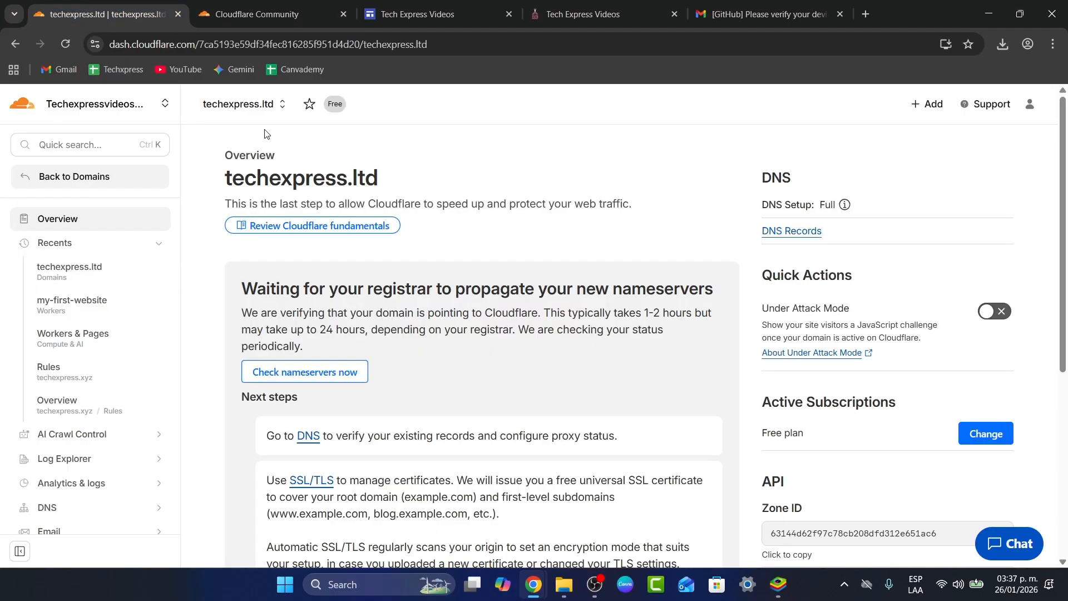
# Step: View the plan comparison for techexpress.ltd, glance back at the community site, and close the comparison
pyautogui.click(335, 104)
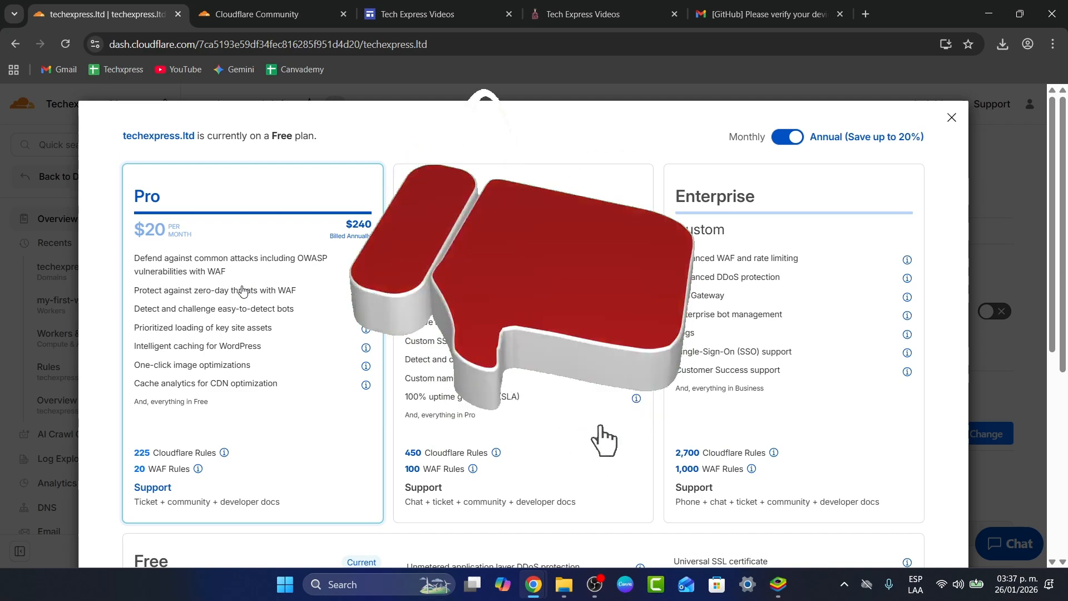
pyautogui.click(316, 5)
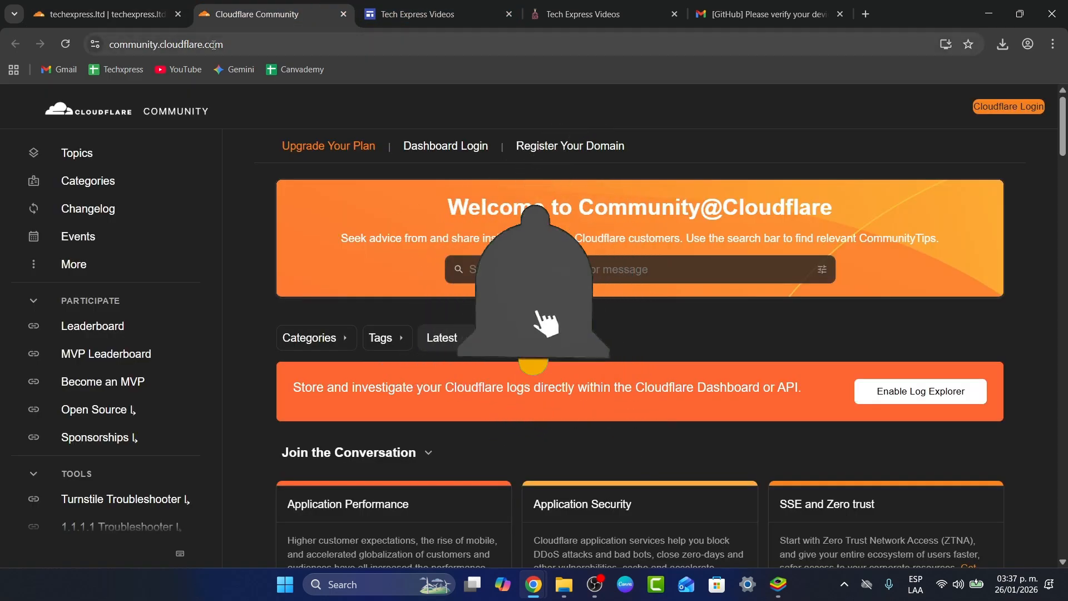
pyautogui.click(106, 14)
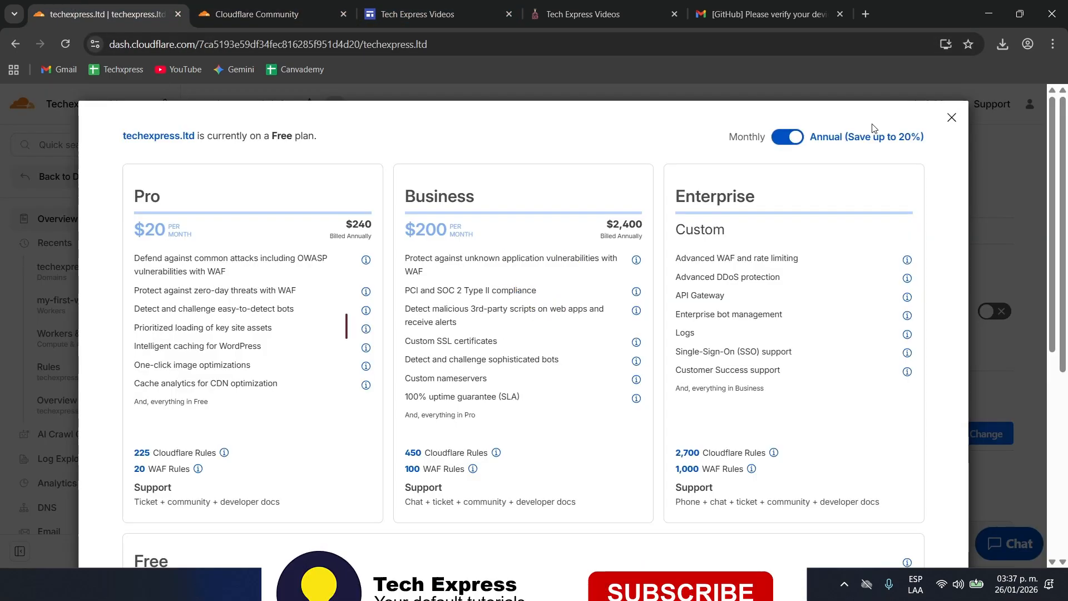
pyautogui.click(952, 117)
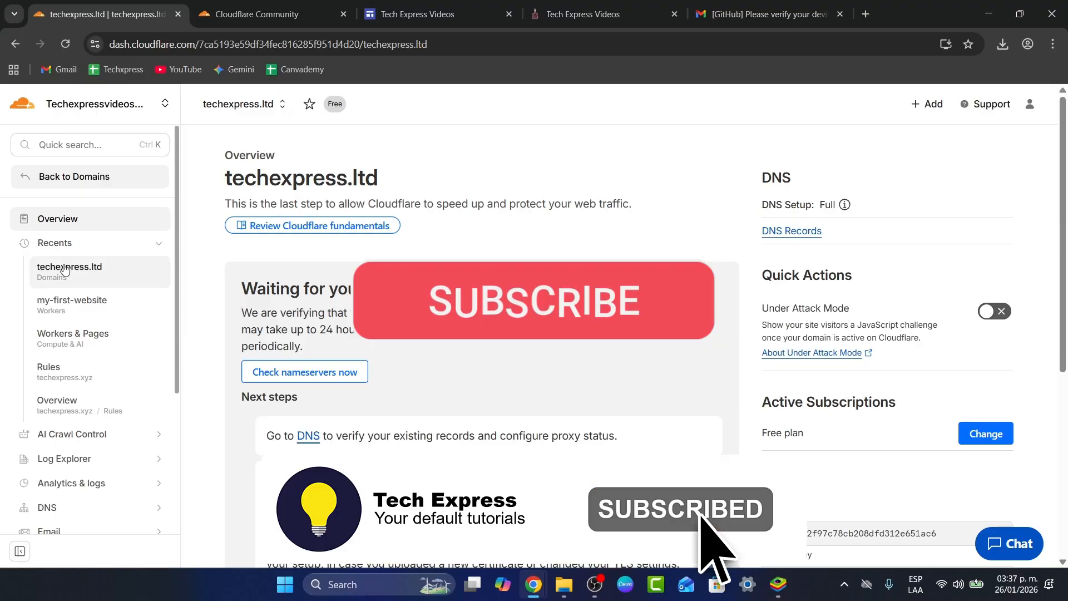